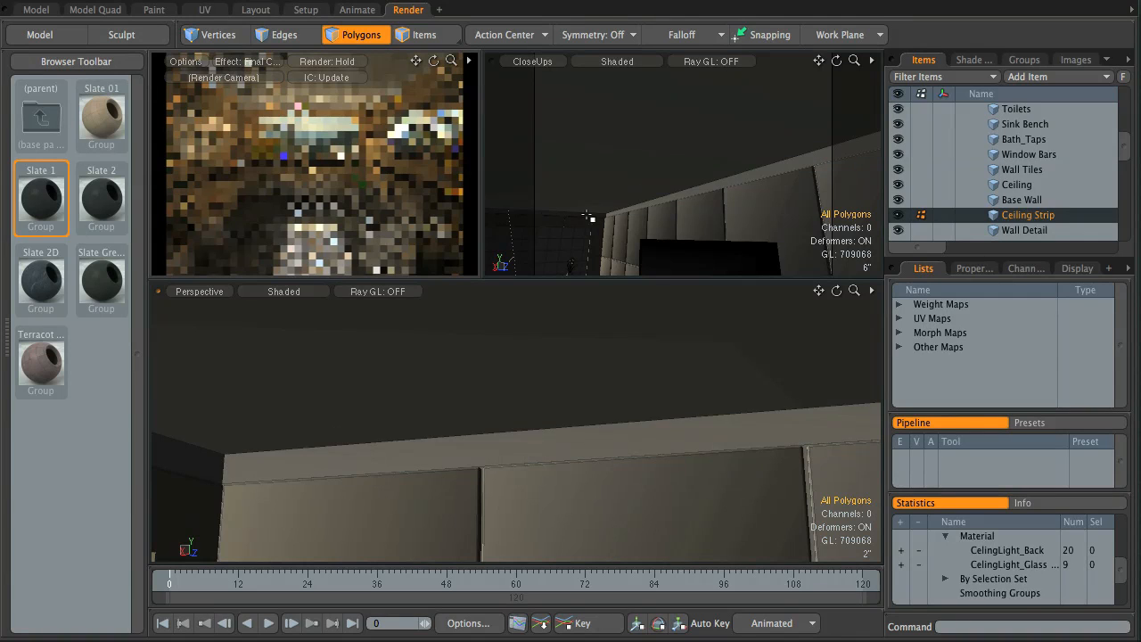
- Remove the glass polygon from the ceiling strip above the wall tiles and inspect the recess behind it
left_click(746, 184)
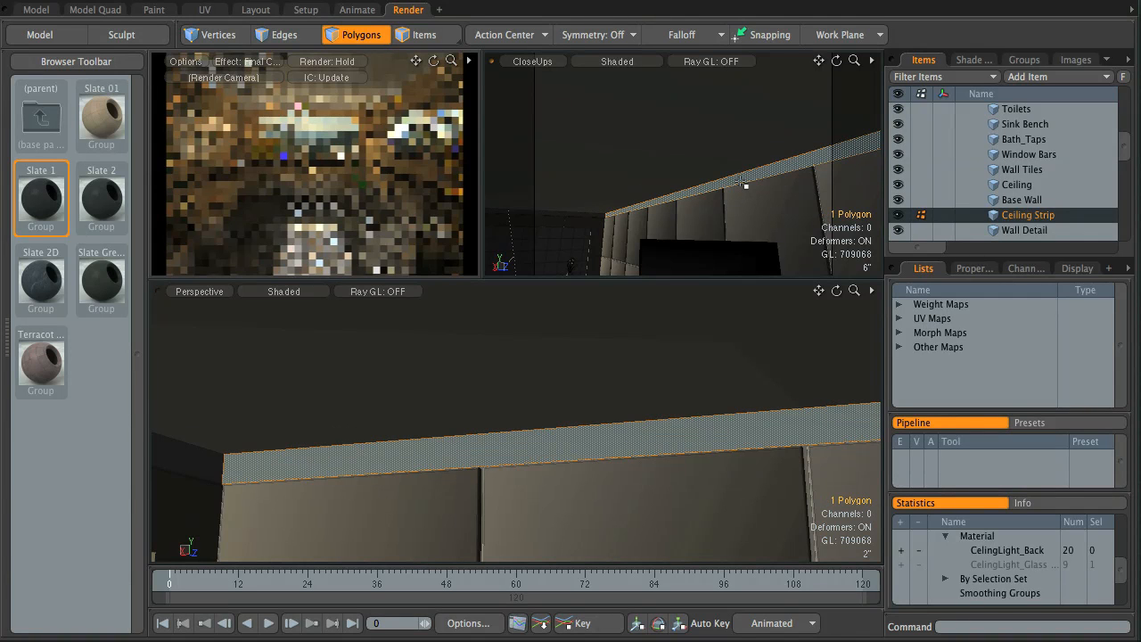
key("Delete")
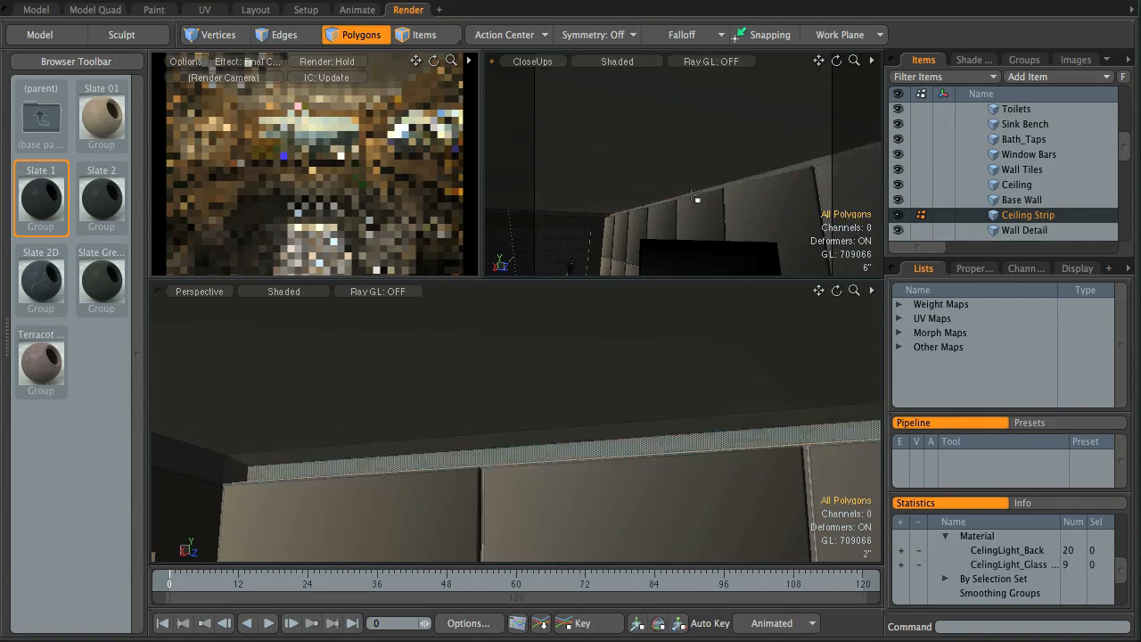
left_click_drag(711, 193, 757, 209, "ctrl+alt")
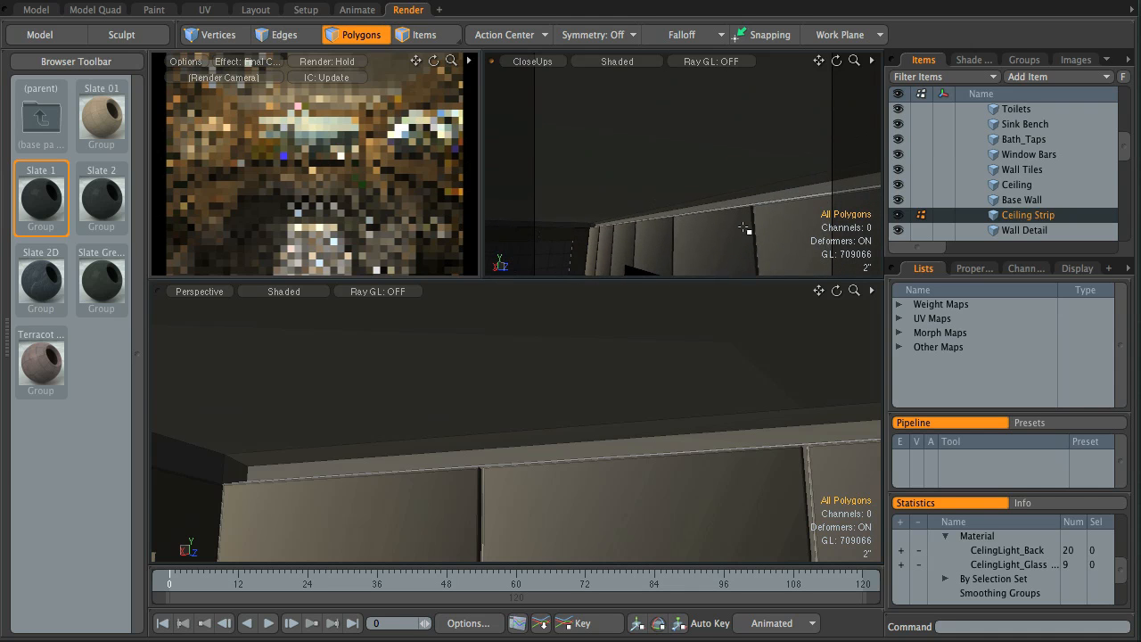
left_click_drag(726, 225, 758, 291, "alt+shift")
left_click_drag(741, 234, 704, 253, "alt")
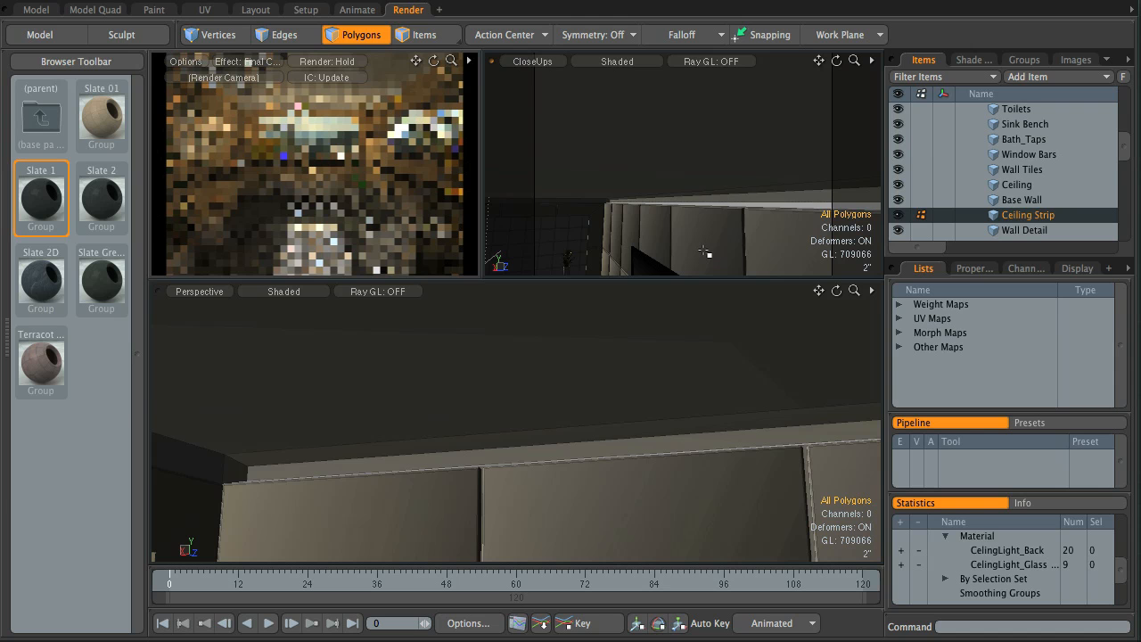
left_click_drag(660, 235, 582, 194, "alt")
- Remove the long front polygon of the ceiling strip again and look along the exposed backing
left_click(578, 195)
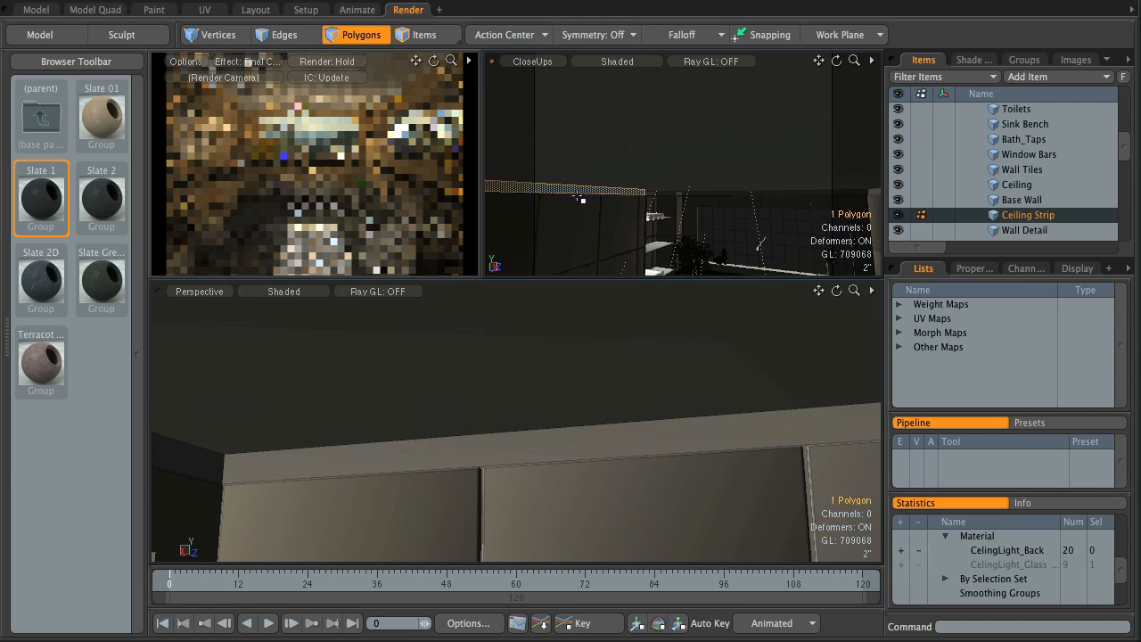
left_click(683, 301)
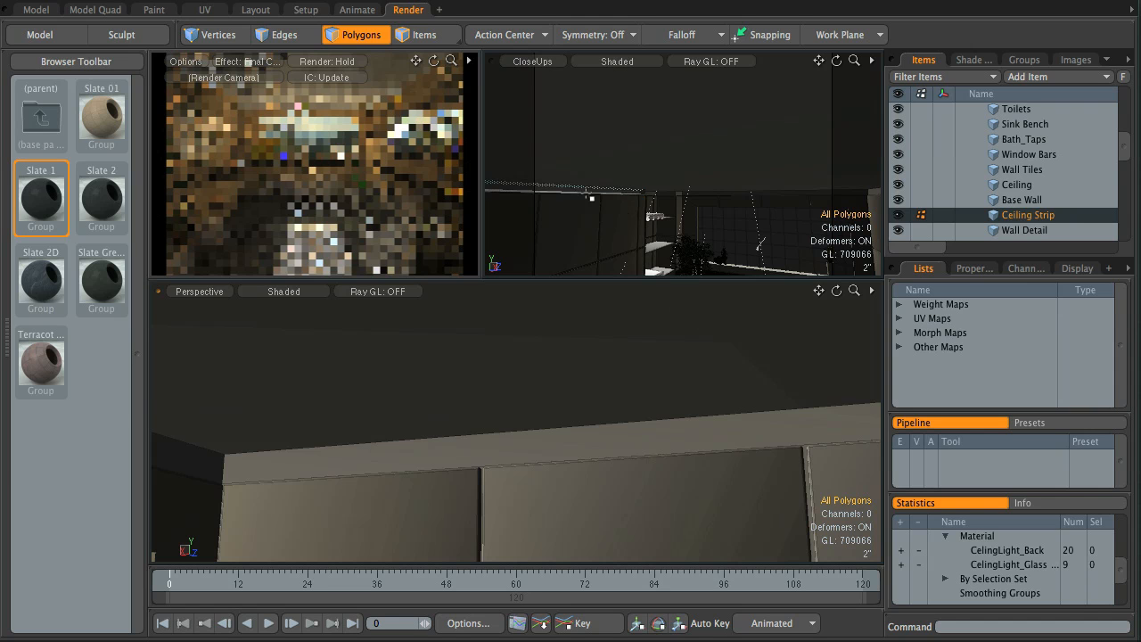
left_click_drag(705, 230, 802, 233, "alt")
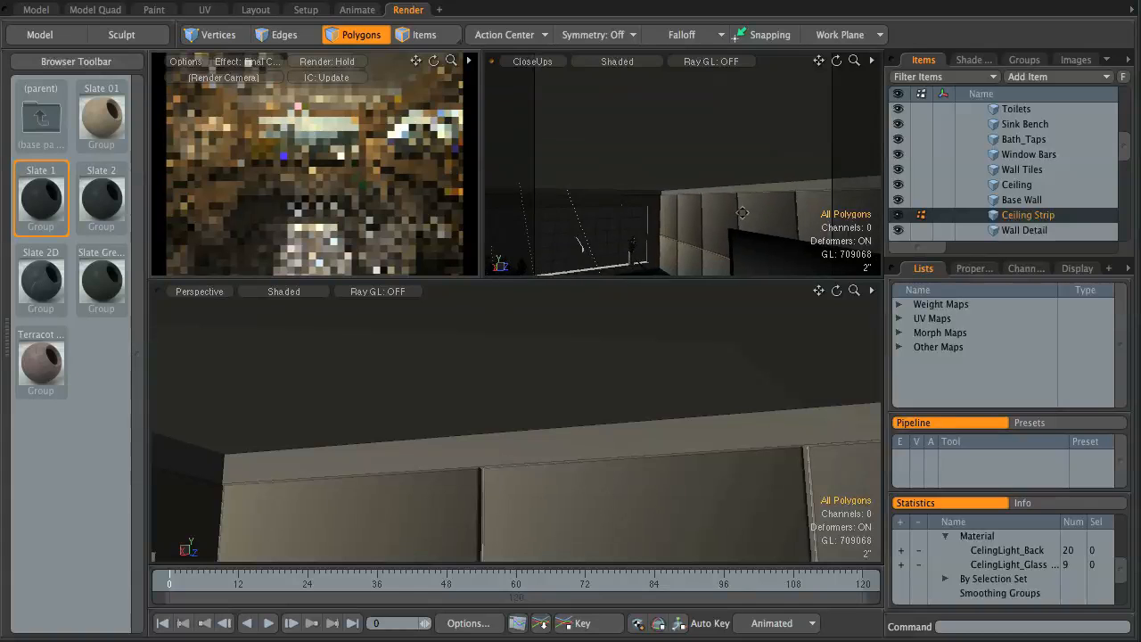
- Review the CelingLight_Back and CelingLight_Glass material groups in the shader tree
left_click(974, 61)
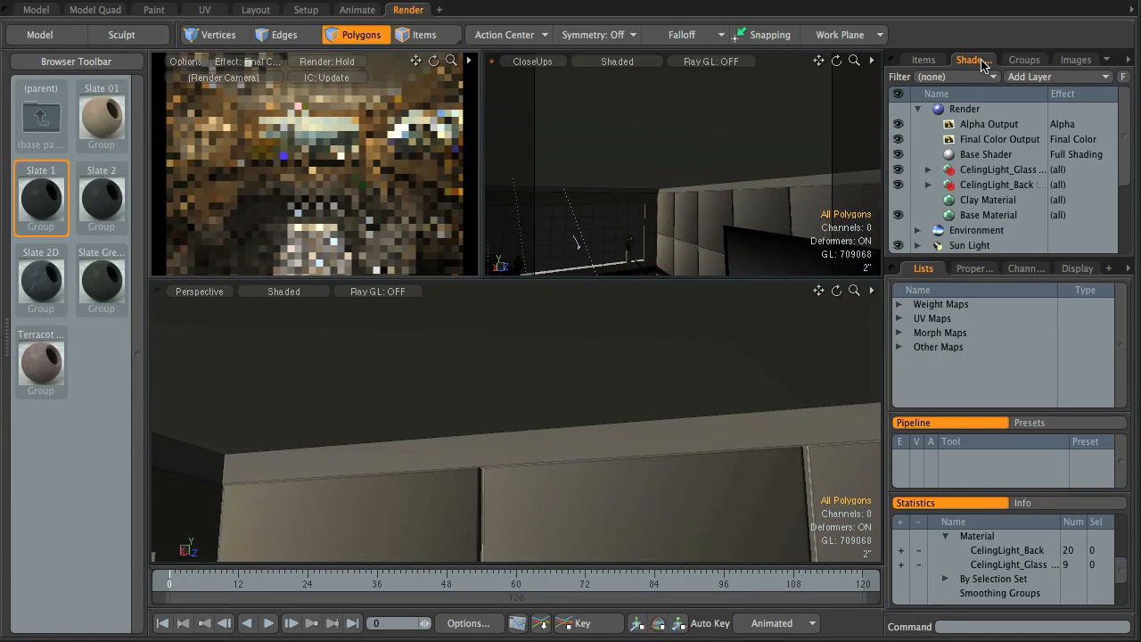
left_click(976, 186)
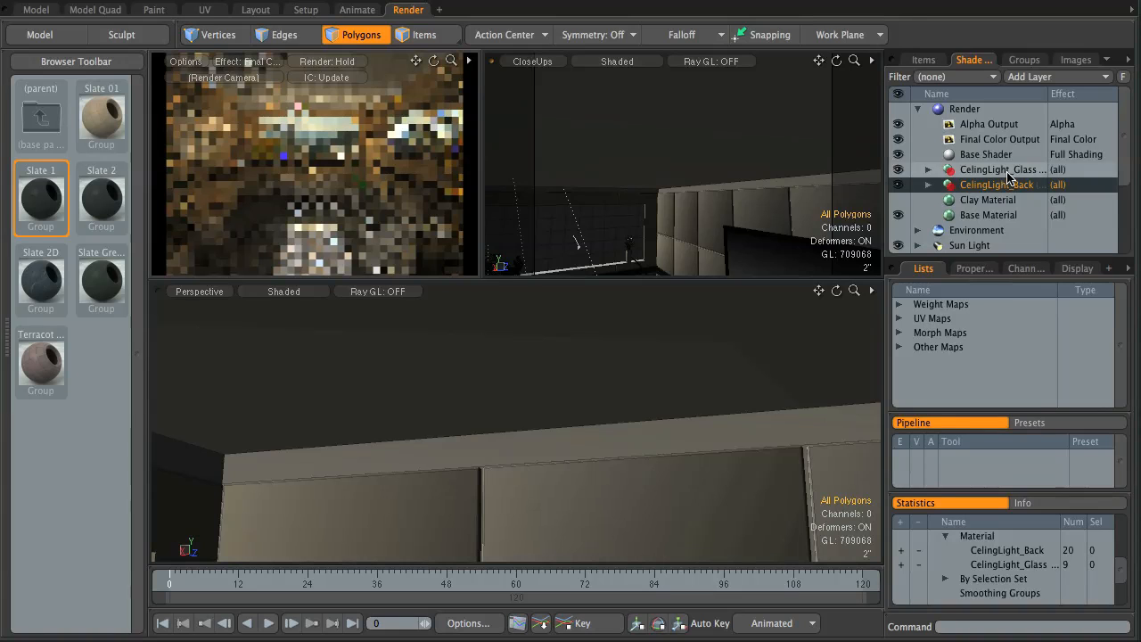
left_click(1007, 171)
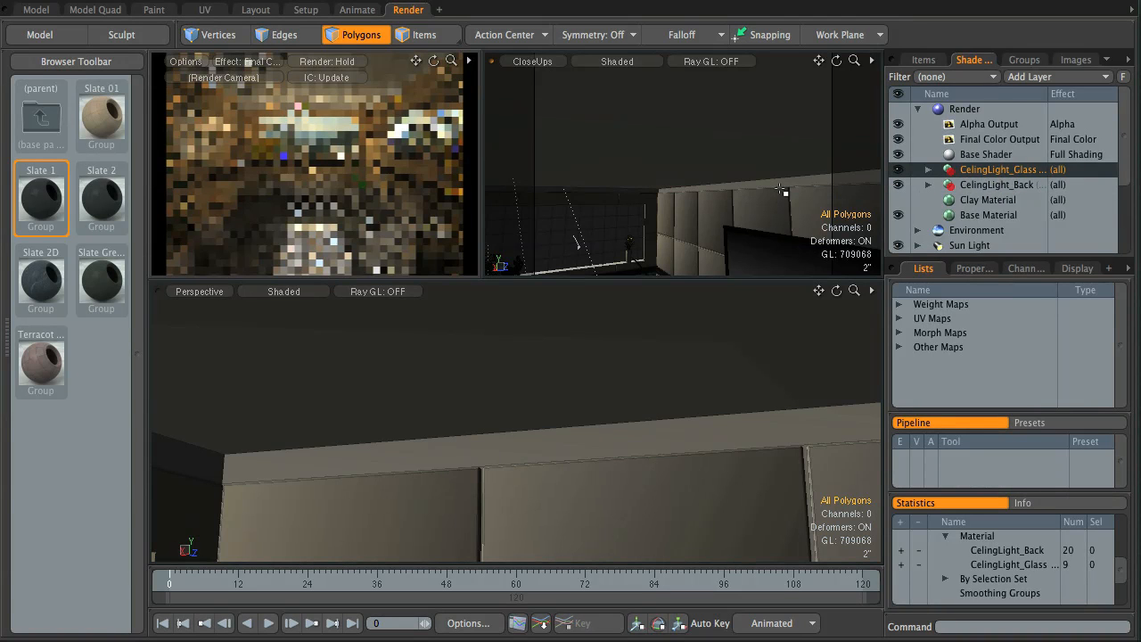
scroll(1060, 209, "down", 2)
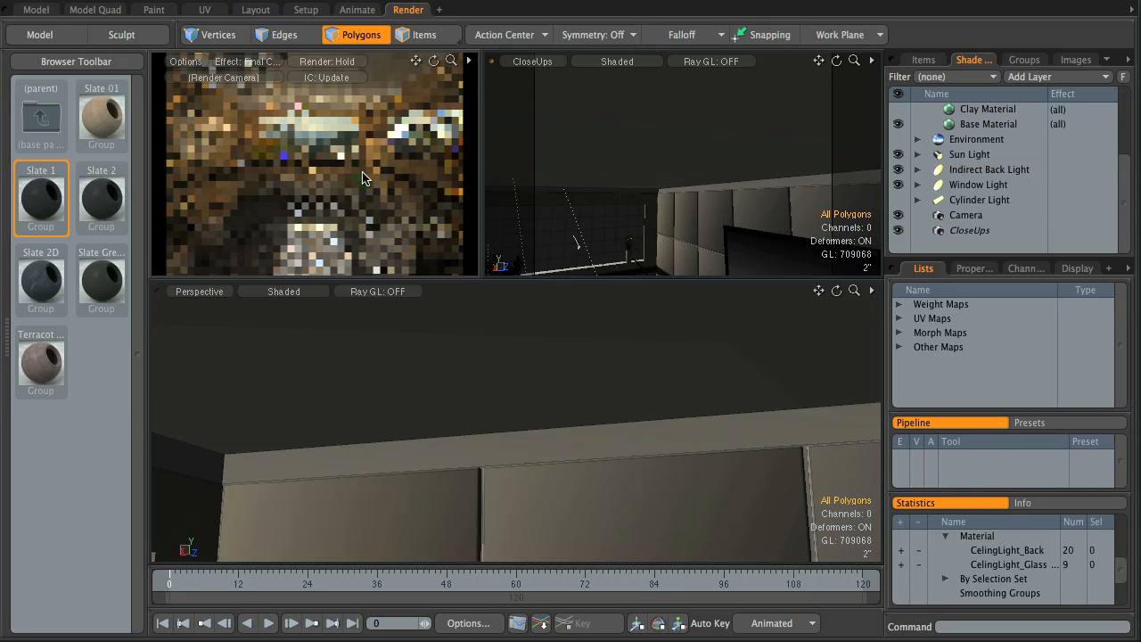
- Turn on the Cylinder Light's visibility in the shader tree and view the whole room from outside
left_click(1002, 202)
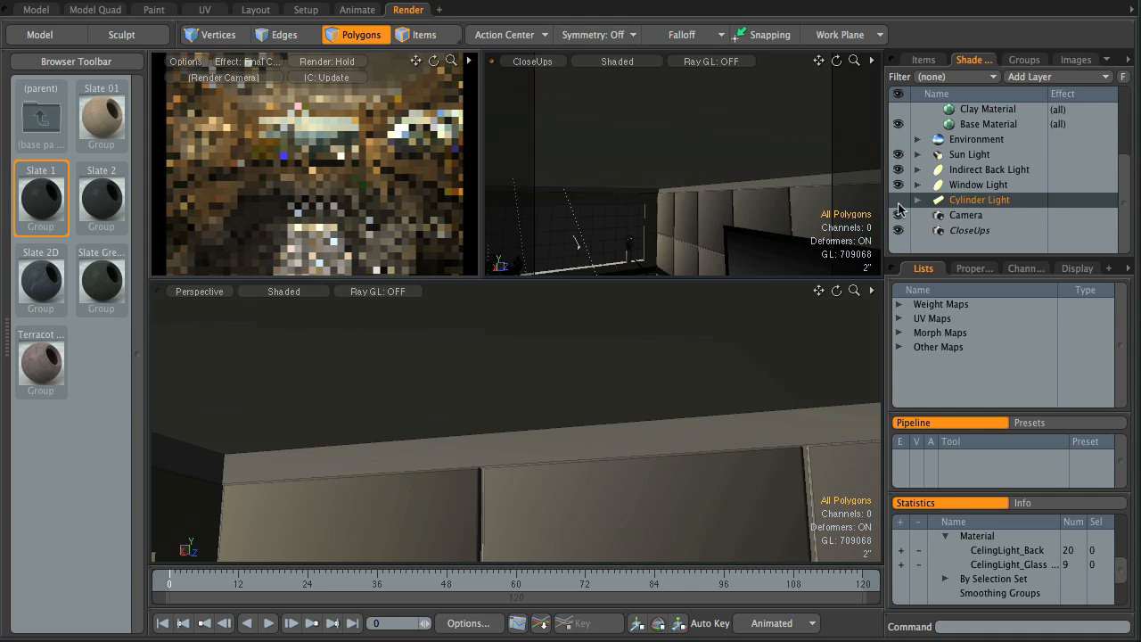
left_click(899, 204)
left_click_drag(673, 357, 597, 441, "alt")
left_click(311, 295)
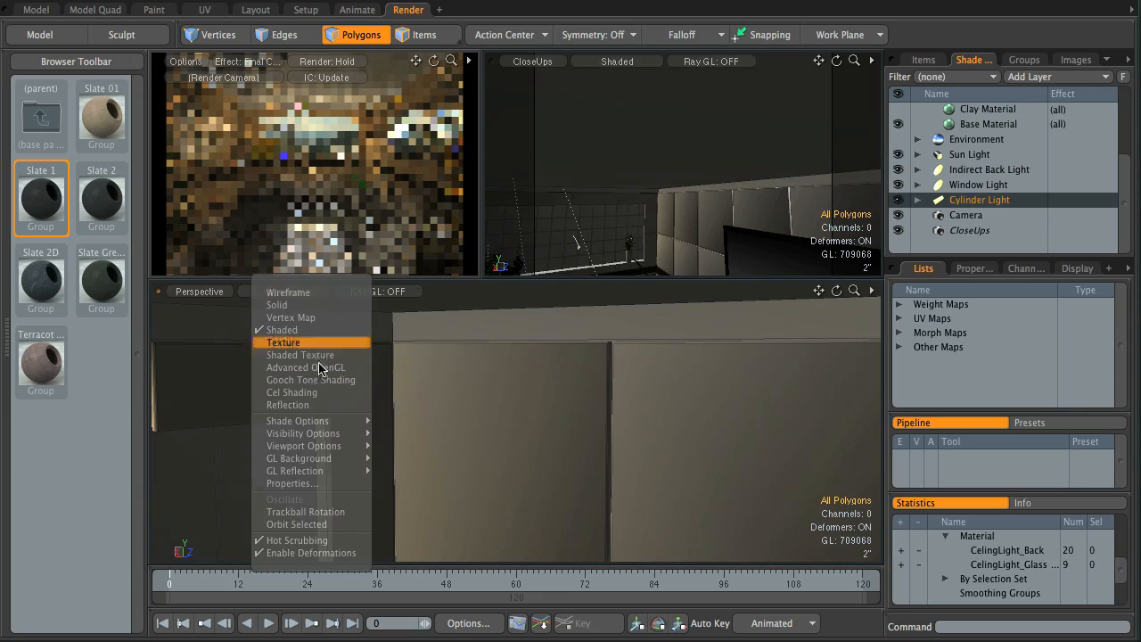
mouse_move(336, 435)
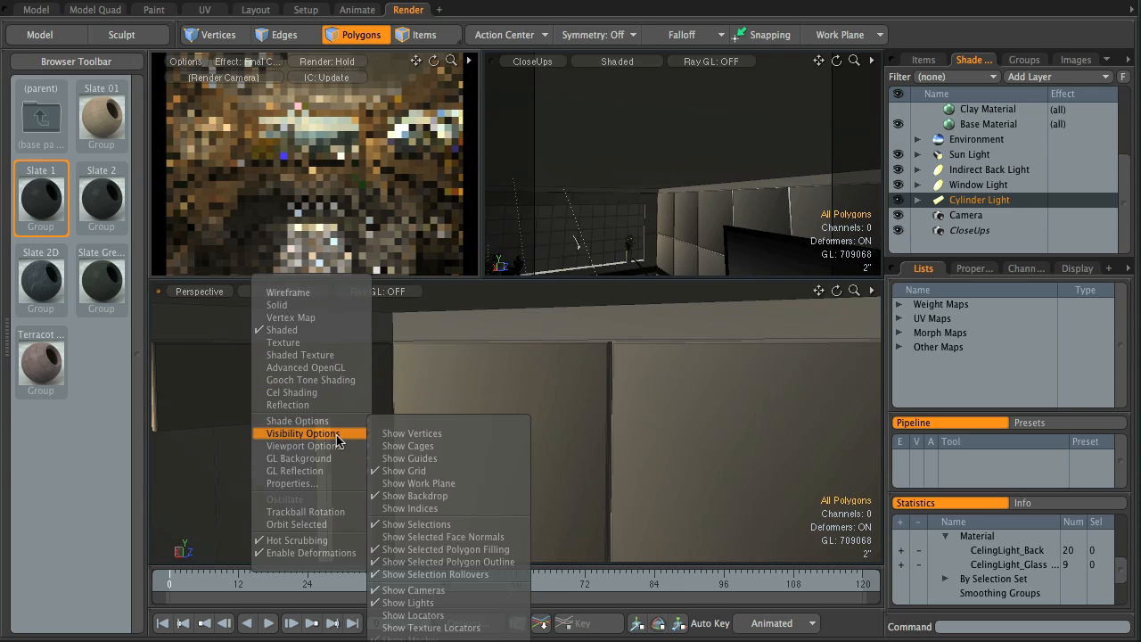
left_click(678, 456)
left_click_drag(678, 455, 571, 446, "alt")
left_click_drag(670, 476, 749, 419, "alt")
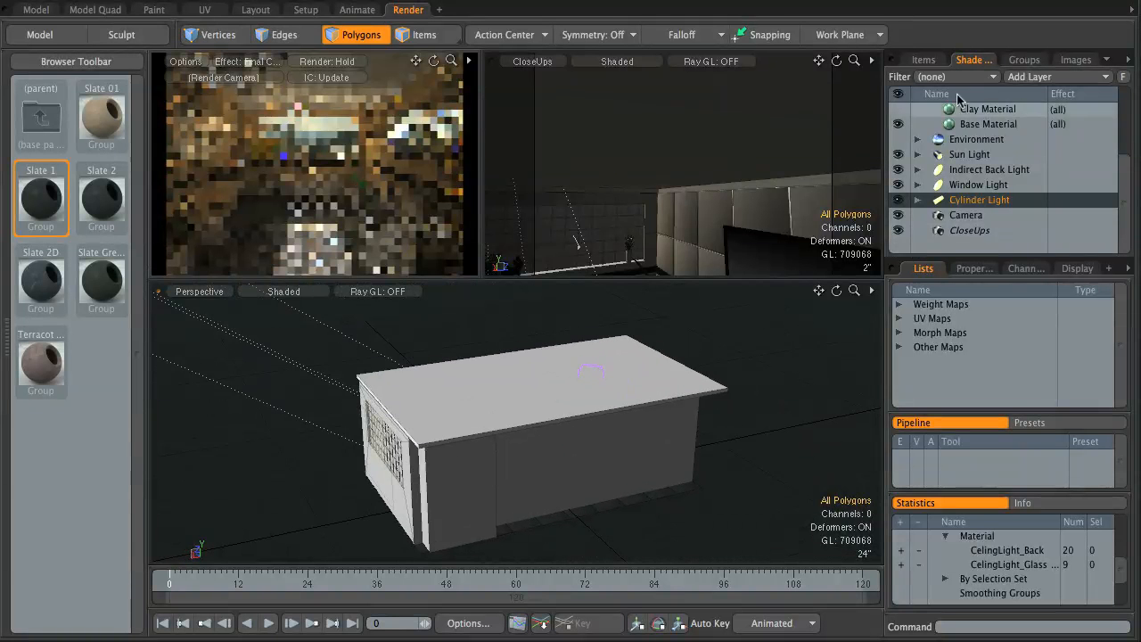
- Make the Cylinder Light the active item in the item list and inspect the ceiling edge along the tiled wall
left_click(923, 60)
scroll(1008, 178, "down", 5)
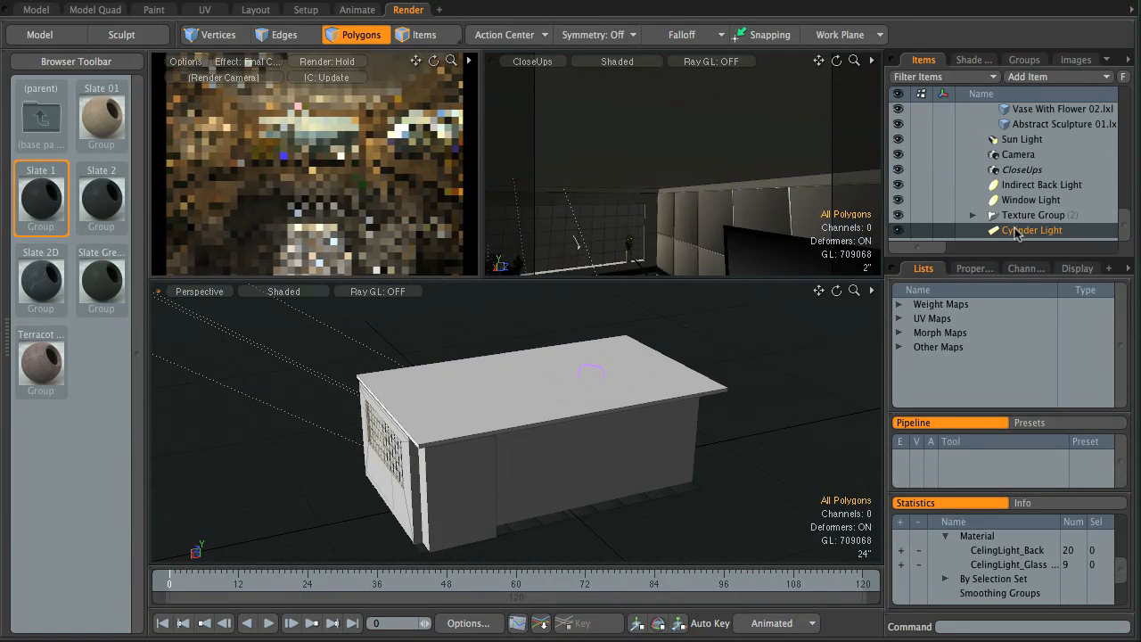
left_click(922, 232)
left_click_drag(602, 450, 567, 493, "alt")
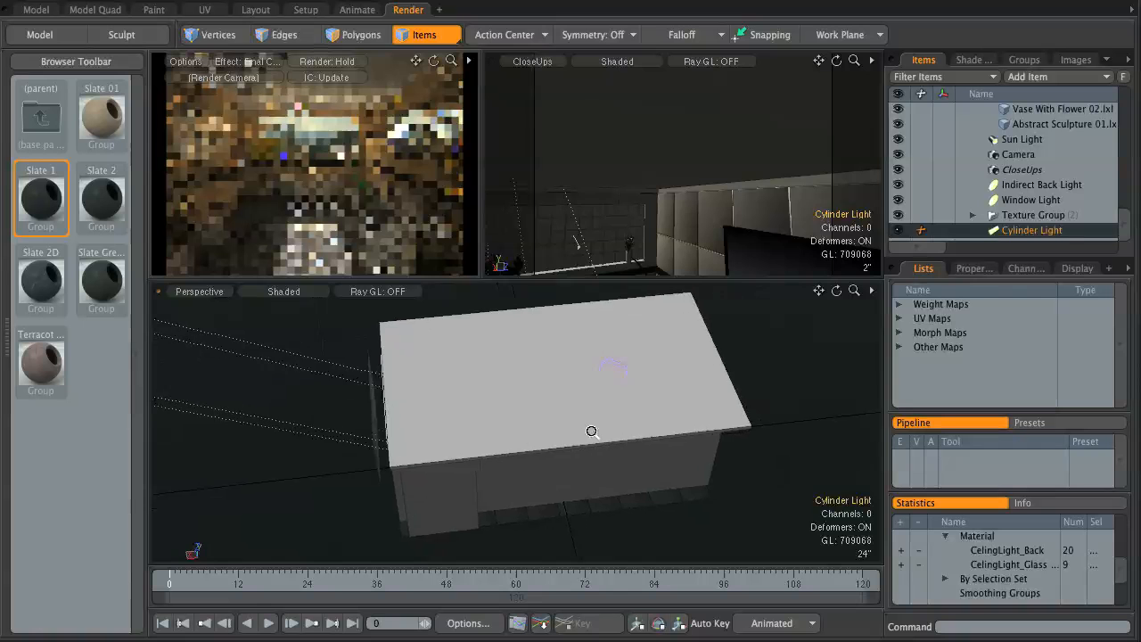
left_click_drag(591, 431, 755, 430, "ctrl+alt")
left_click_drag(652, 410, 611, 420, "ctrl+alt")
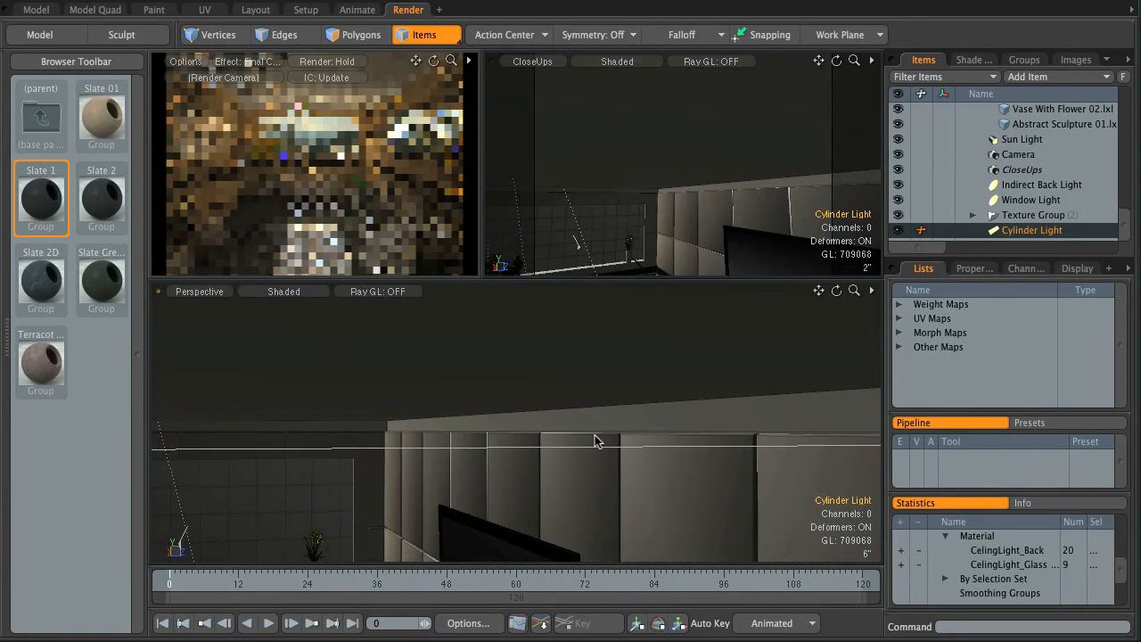
left_click_drag(624, 367, 749, 385, "alt")
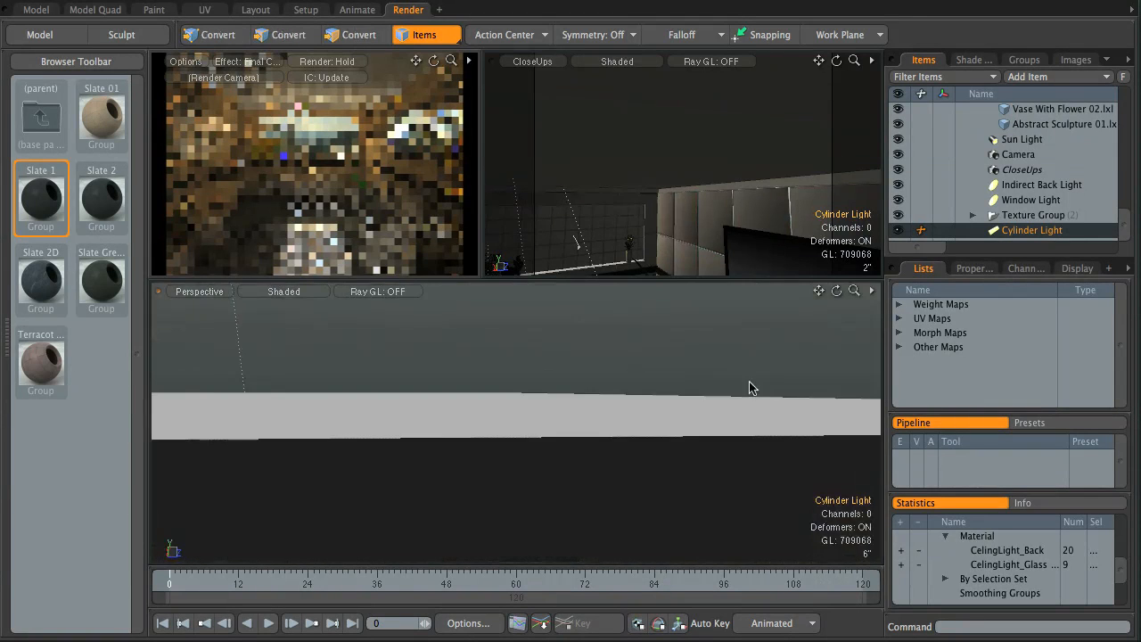
- Switch the large perspective view to a front view of the room
key("KP_1")
key("KP_2")
left_click_drag(733, 425, 484, 399, "ctrl+alt")
key("g")
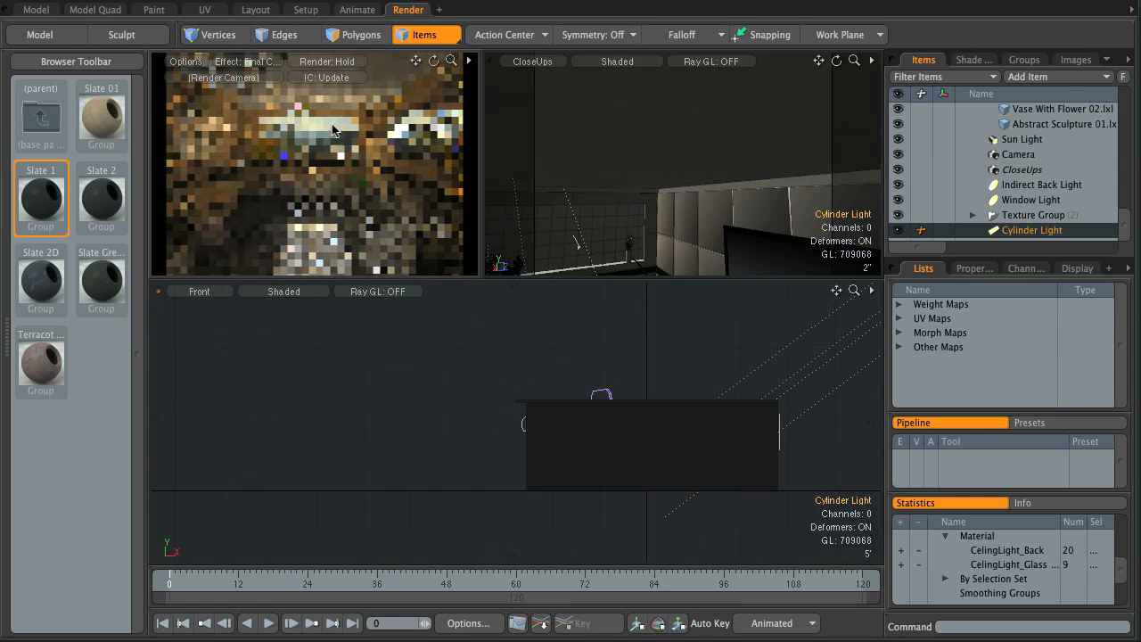
- Inspect the Cylinder Light inside the ceiling strip in the Model layout, along with its transform, radiance, radius and length properties
left_click(42, 14)
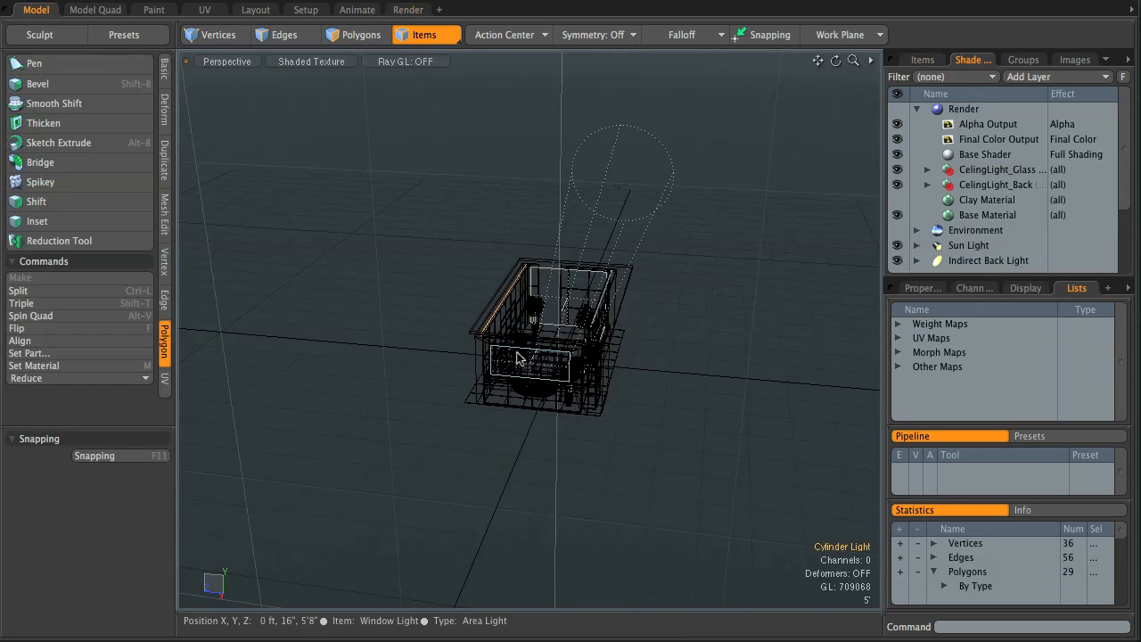
left_click_drag(518, 355, 528, 294, "ctrl+alt")
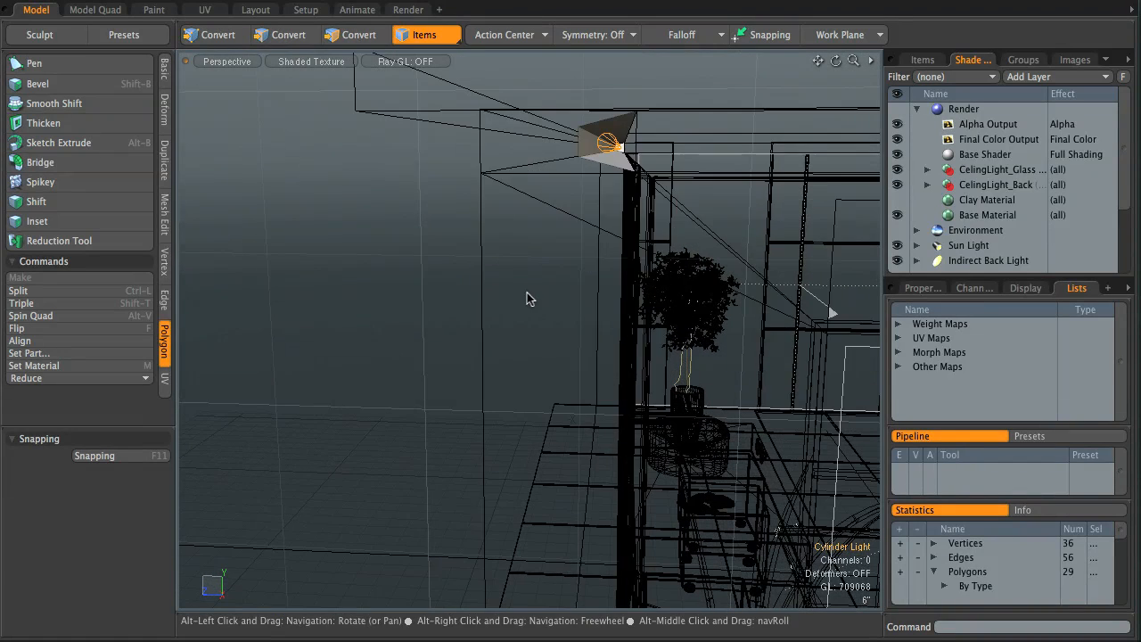
left_click(861, 282)
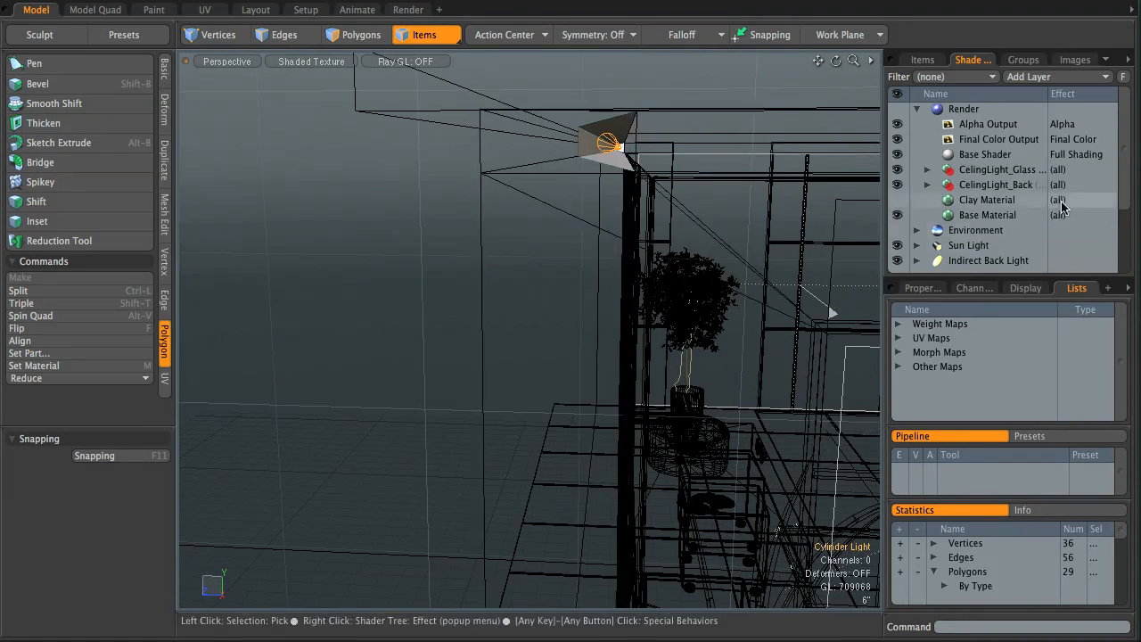
left_click(923, 288)
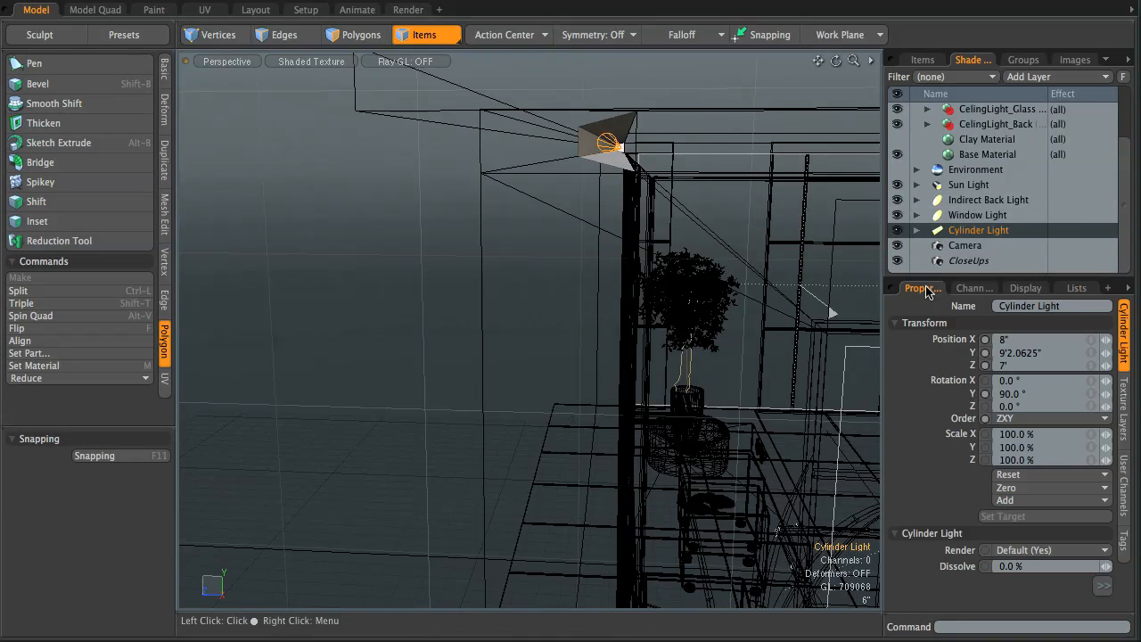
mouse_move(1095, 577)
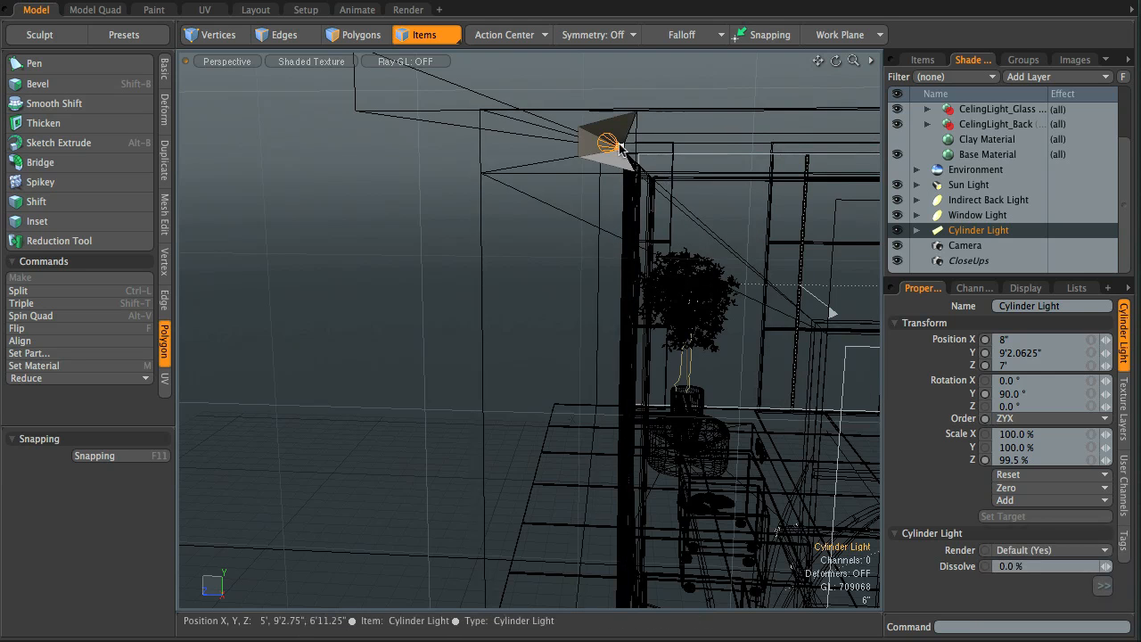
mouse_move(630, 154)
left_mouse_down("alt")
mouse_move(652, 200)
mouse_move(630, 159)
left_mouse_up("alt")
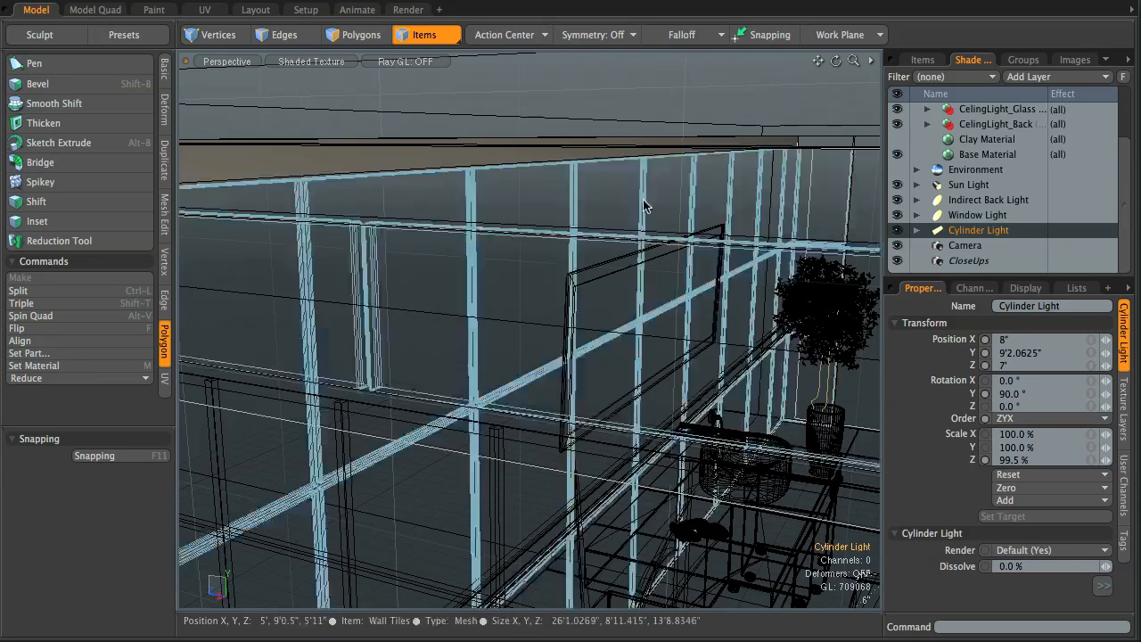
left_click(1102, 586)
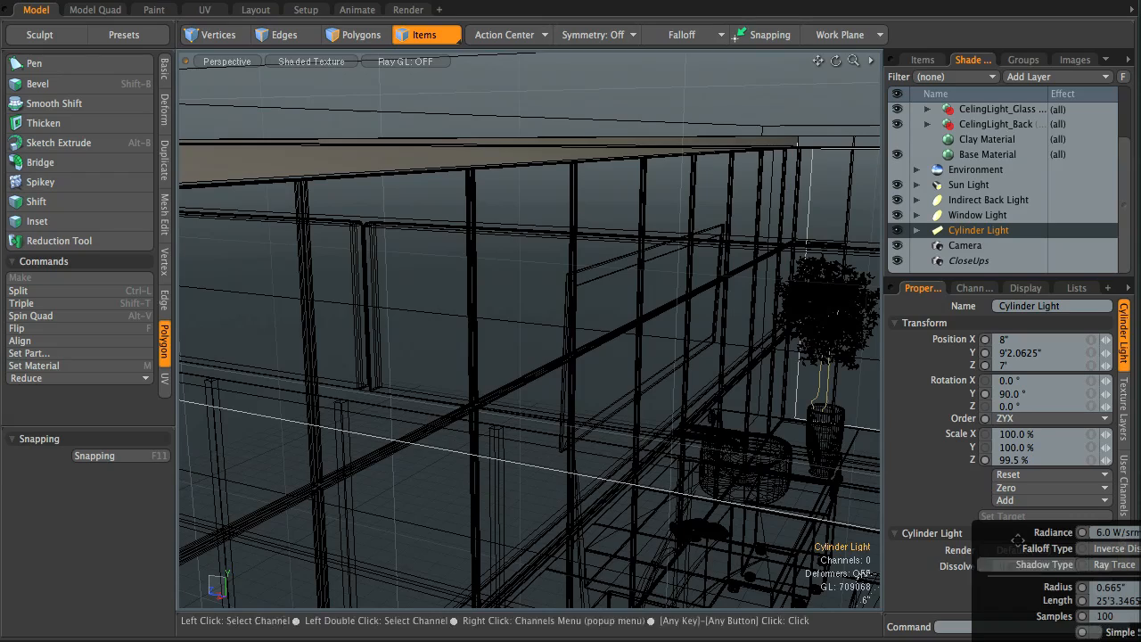
- Examine the ceiling strips around the room's walls from above and from the side
left_click_drag(711, 314, 678, 303, "alt")
left_click_drag(678, 303, 878, 335, "alt")
left_click_drag(728, 286, 677, 356, "alt+shift")
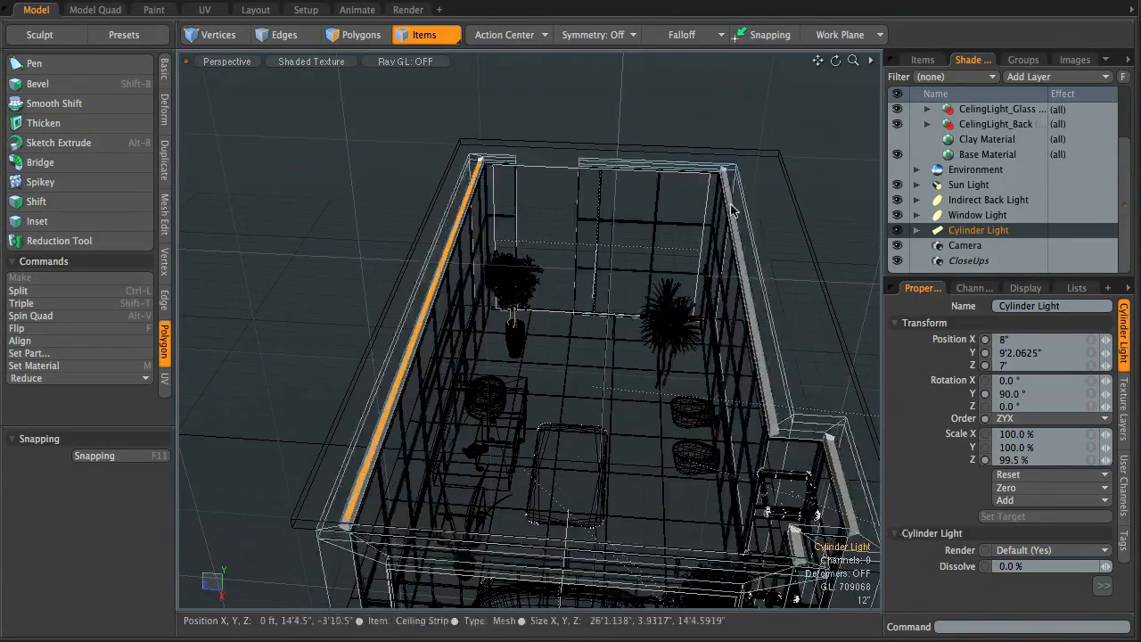
left_click_drag(815, 567, 773, 510, "alt+shift")
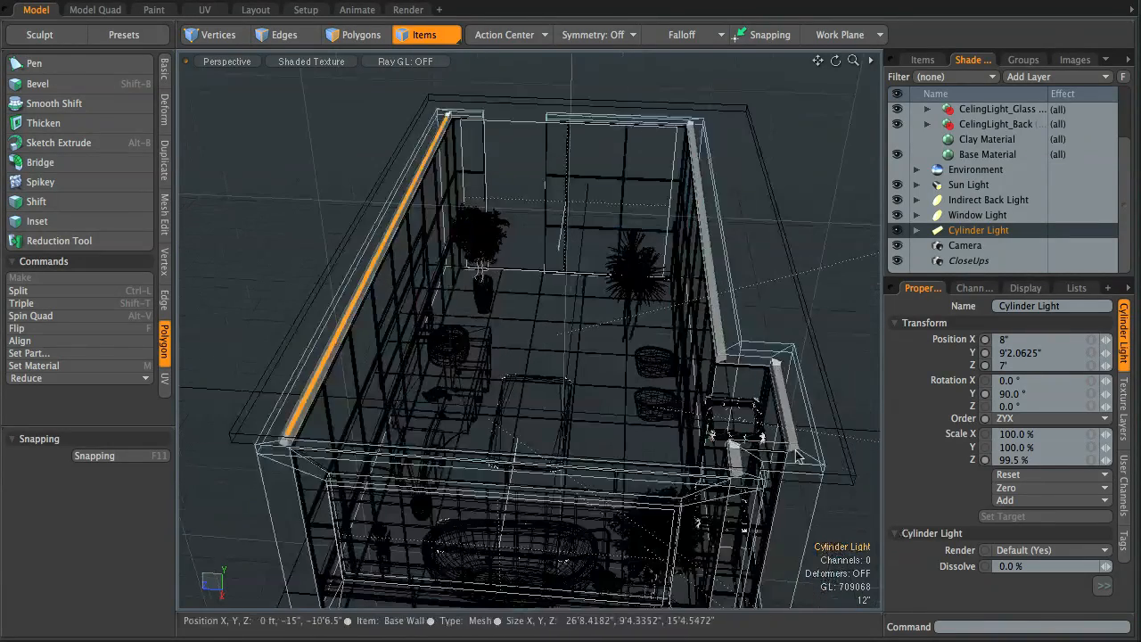
left_click_drag(767, 419, 624, 339, "alt")
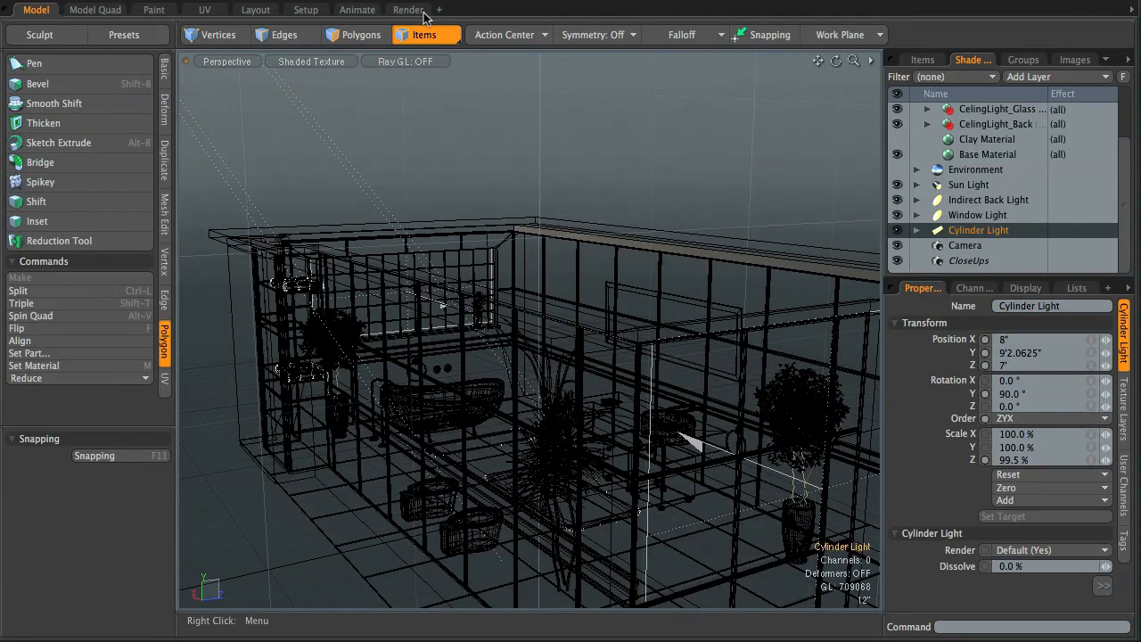
- Return to the Render layout, set the front view to Wireframe and reframe the CloseUps camera on the ceiling strip
left_click(422, 13)
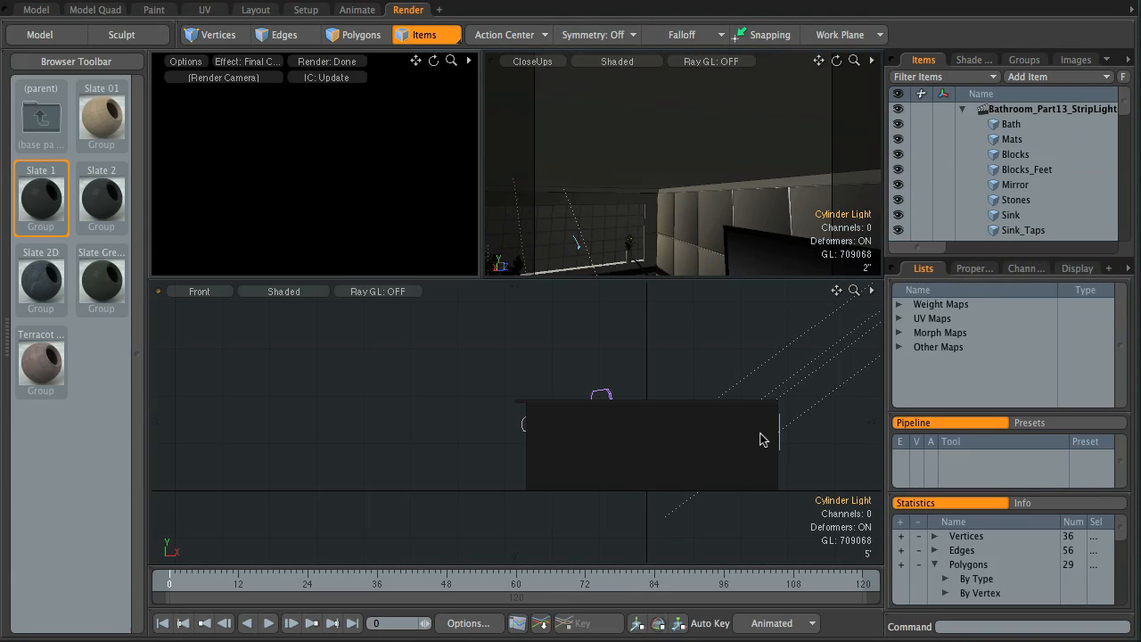
left_click(190, 292)
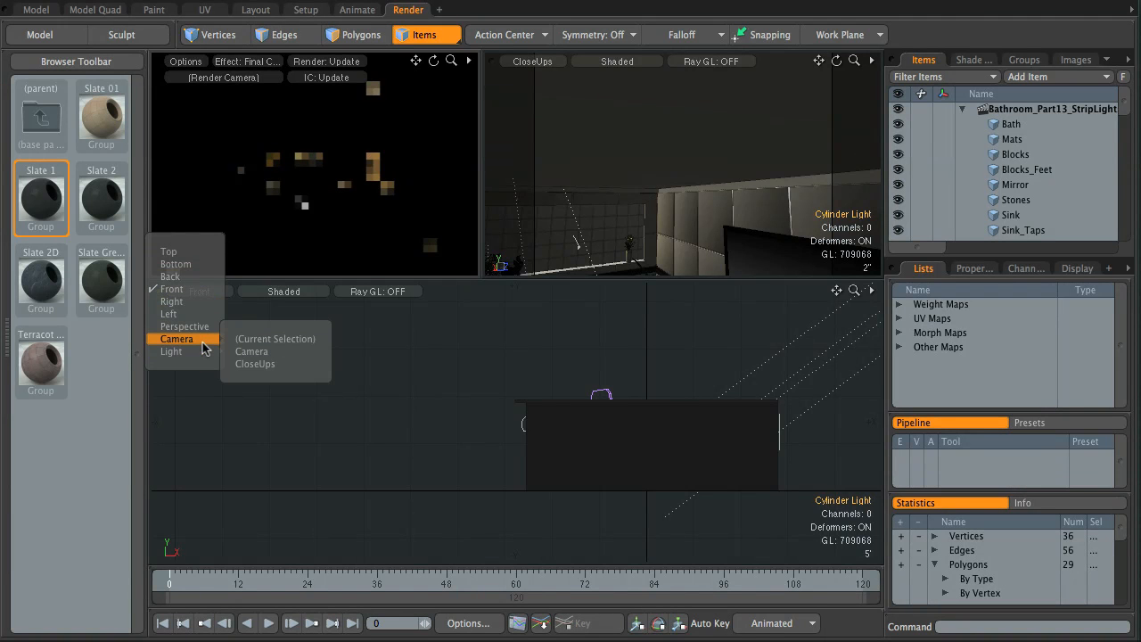
left_click(298, 295)
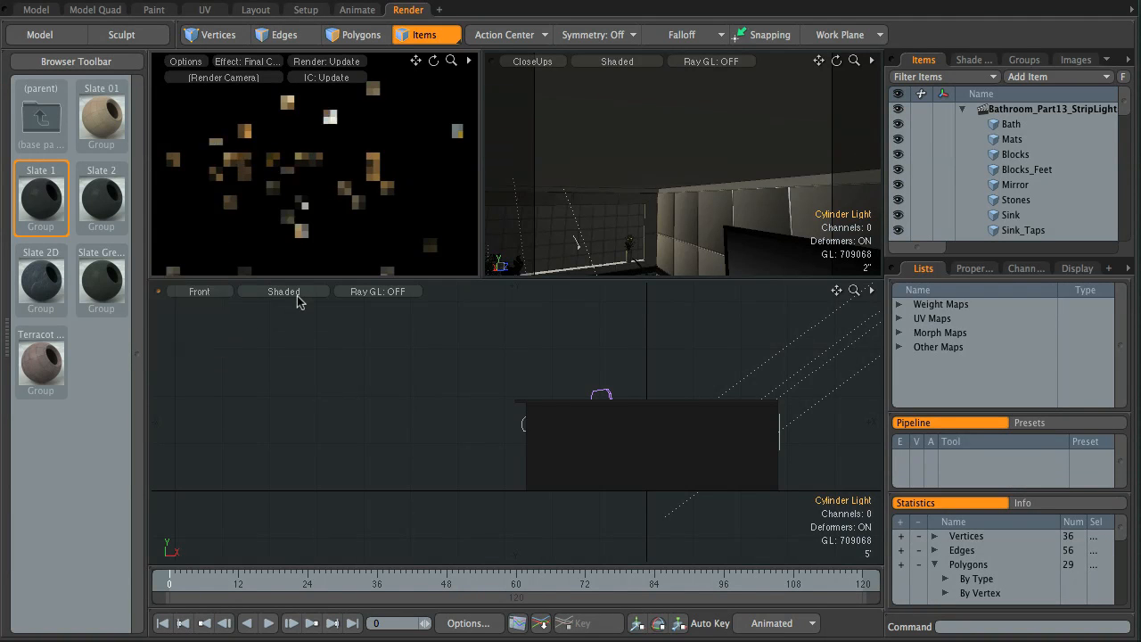
left_click(298, 295)
left_click(298, 295)
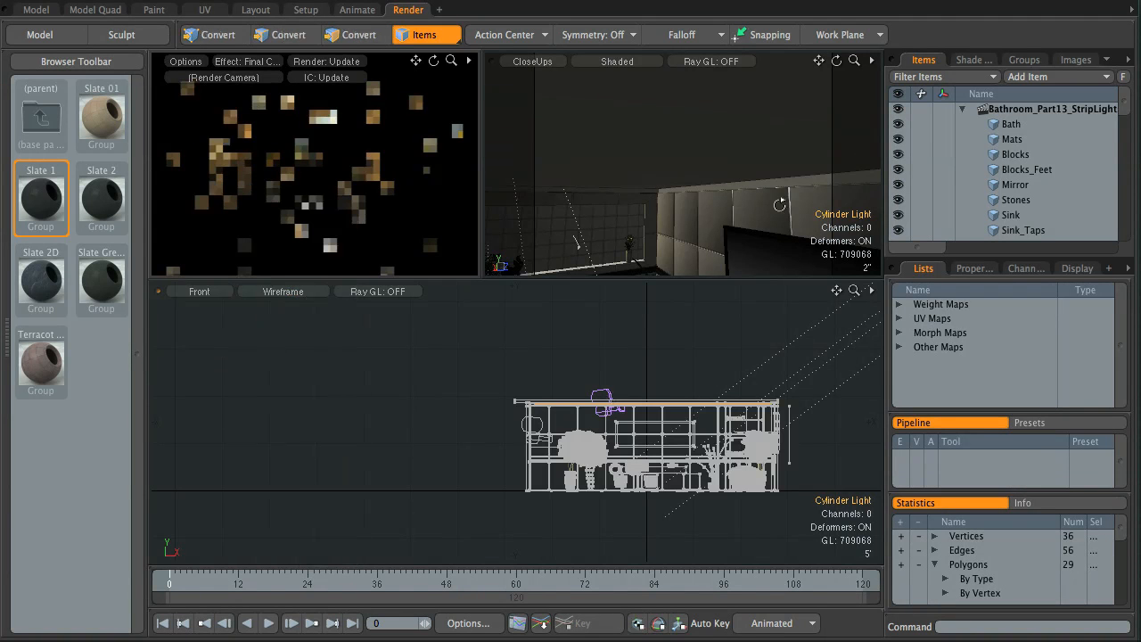
left_click_drag(741, 207, 765, 209, "alt")
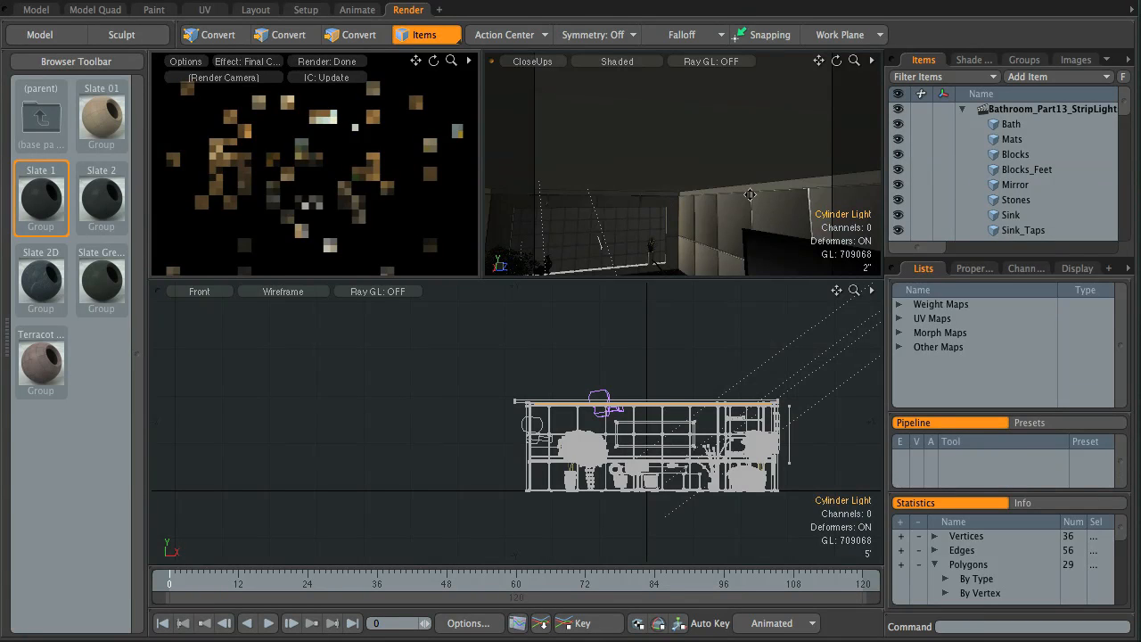
- Set the CelingLight_Back material's diffuse amount to 100% and its specular amount to 0%
left_click_drag(793, 184, 762, 156, "alt")
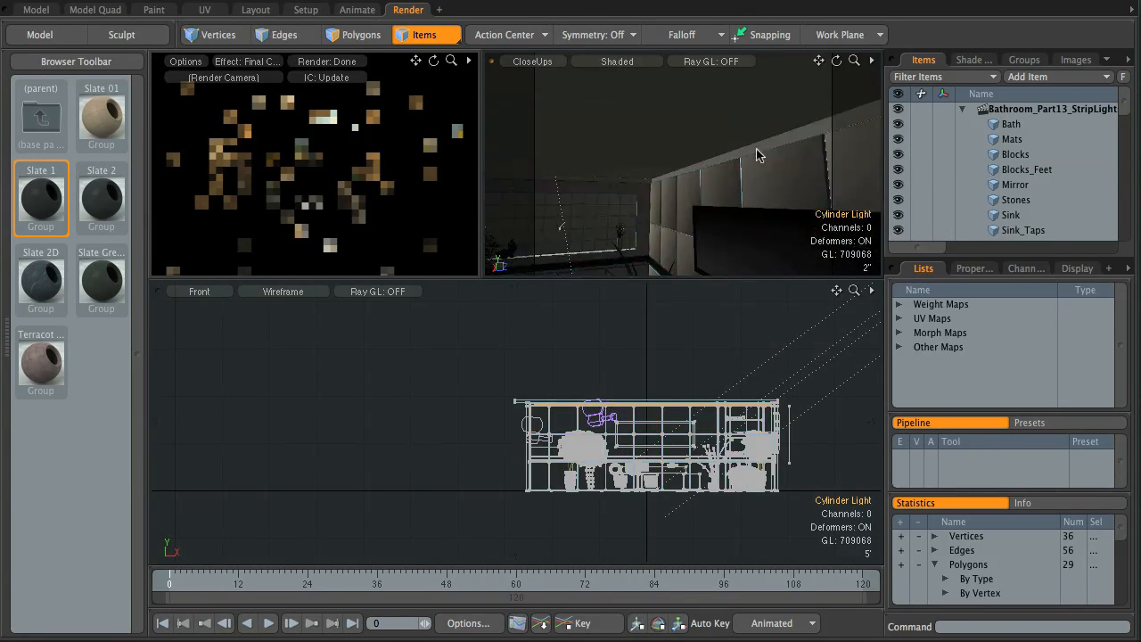
left_click(973, 60)
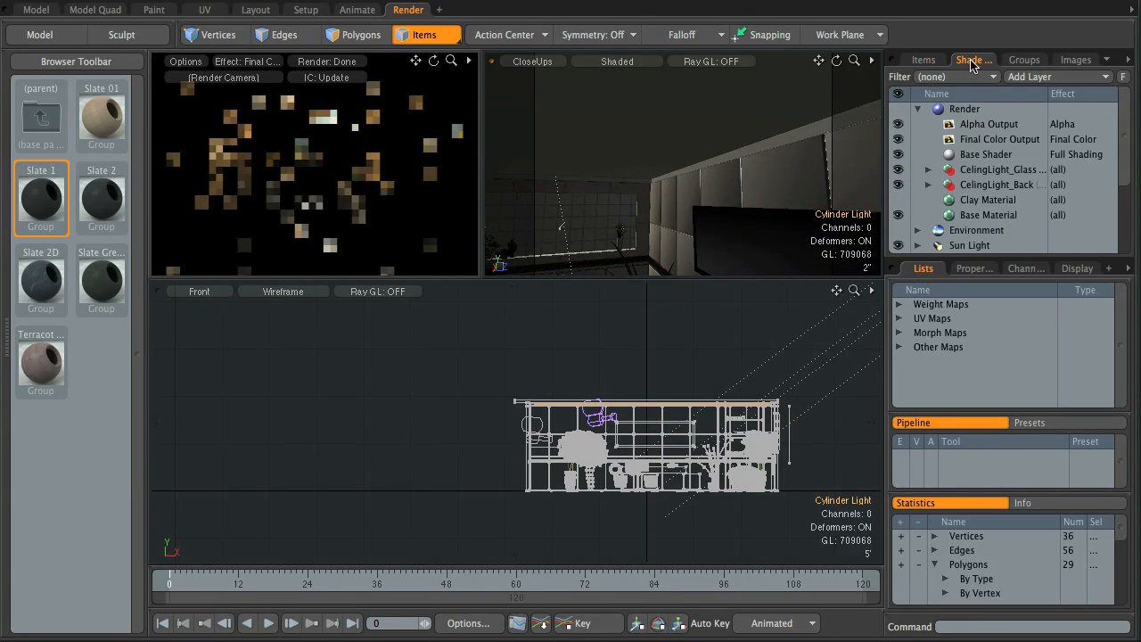
left_click(929, 185)
left_click(997, 206)
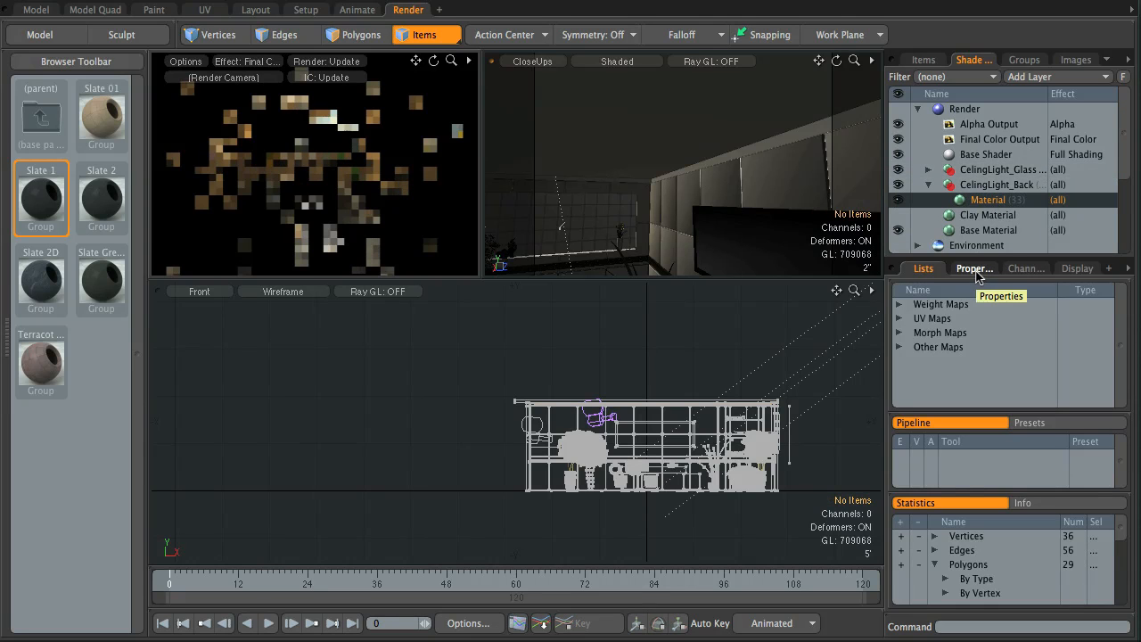
left_click(975, 268)
left_click(1044, 304)
type("100")
key("Return")
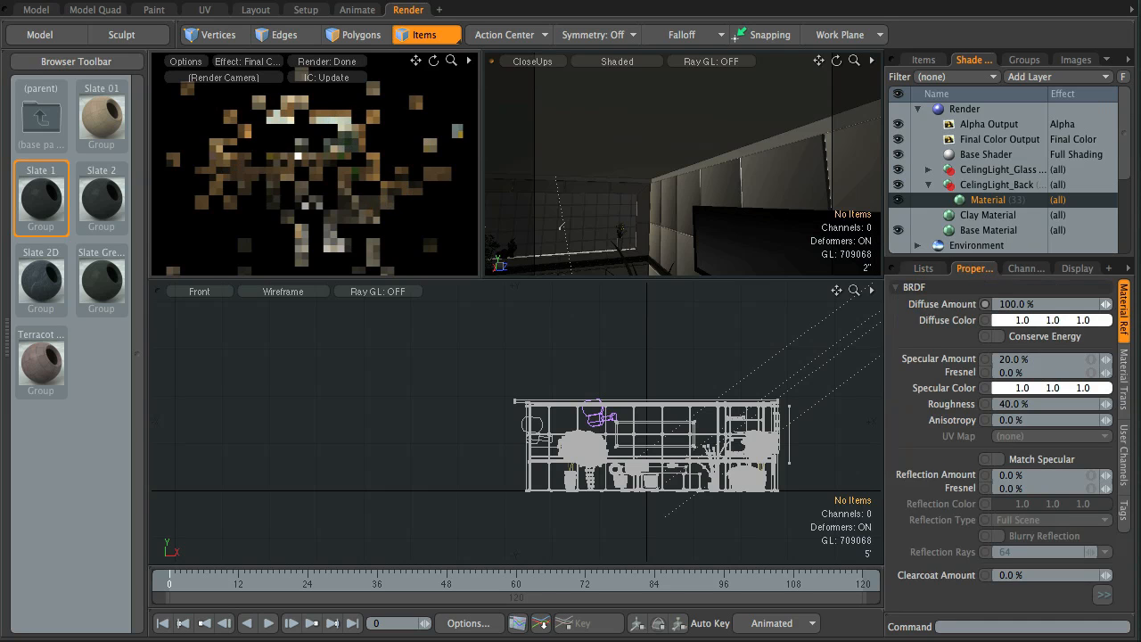
left_click(1056, 362)
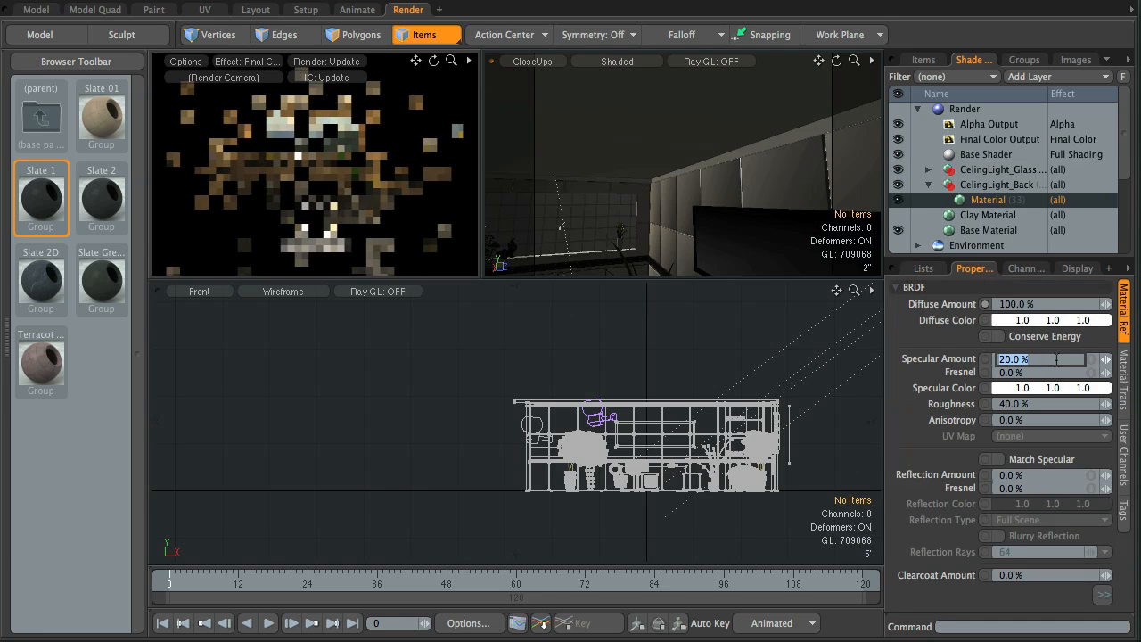
left_click(1124, 379)
left_click(1123, 312)
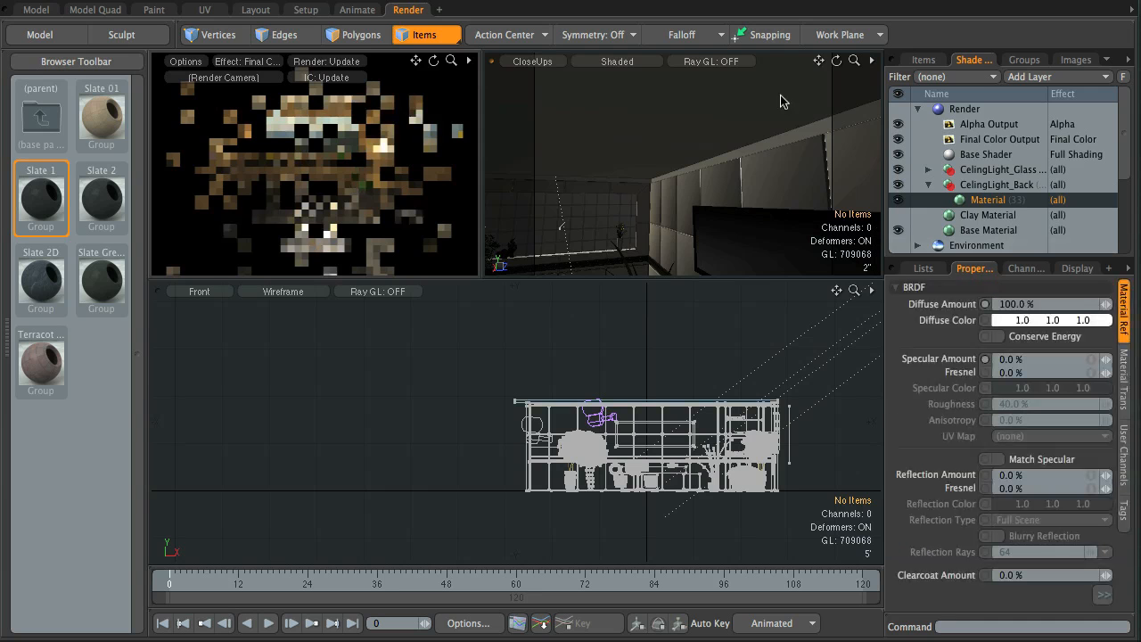
- Set the CelingLight_Glass material's diffuse amount to 0% and enable Conserve Energy
left_click(928, 185)
left_click(928, 170)
left_click(988, 185)
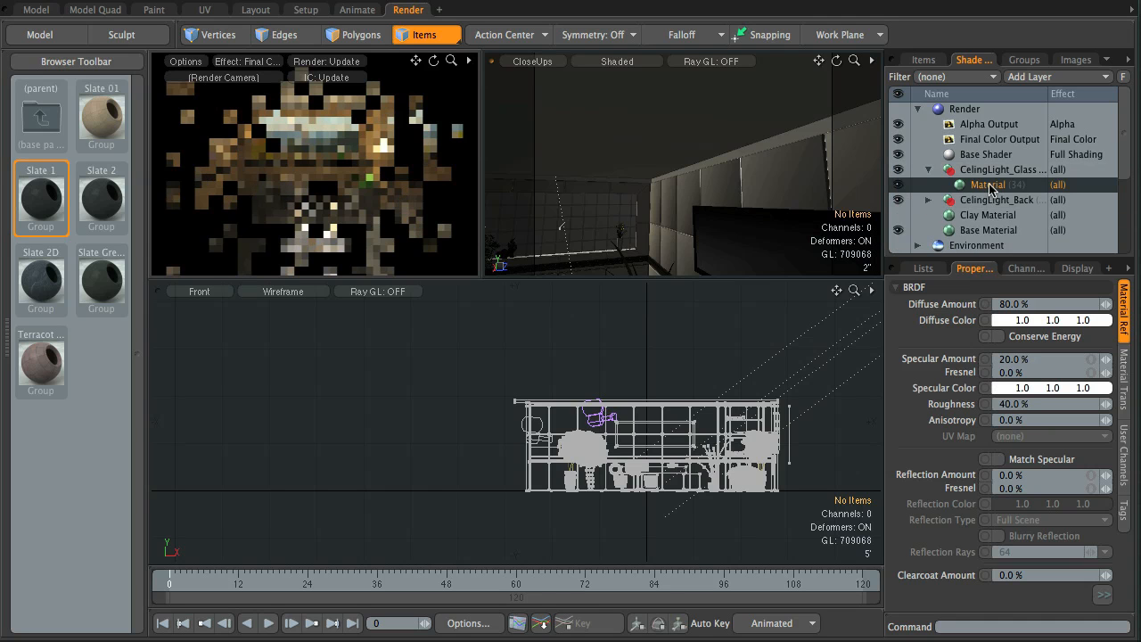
left_click(1070, 304)
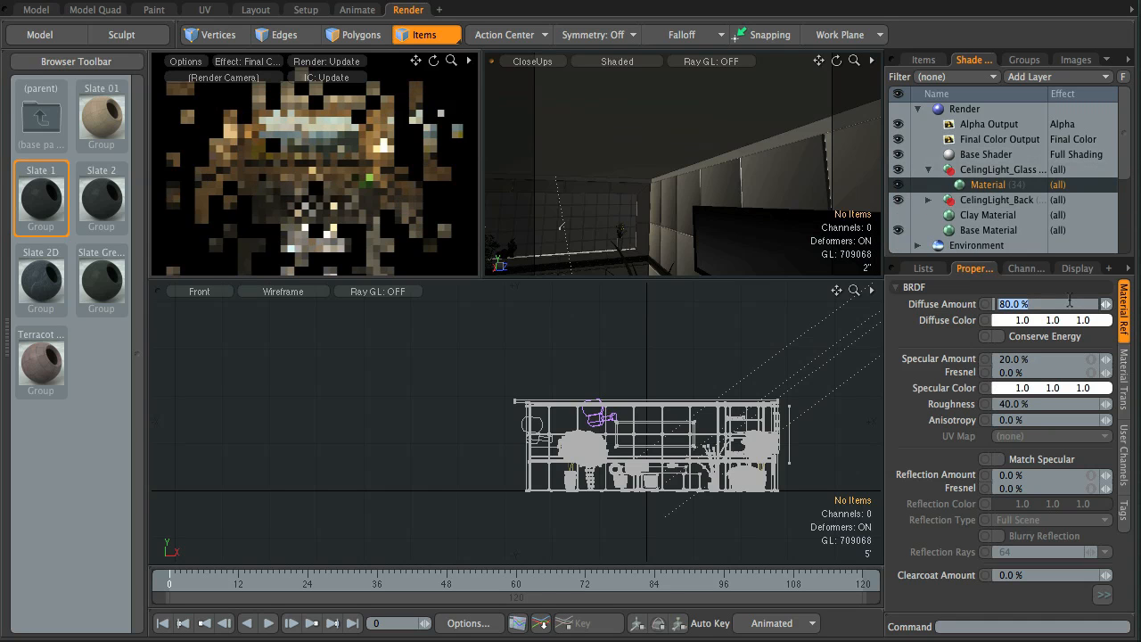
type("0")
key("Return")
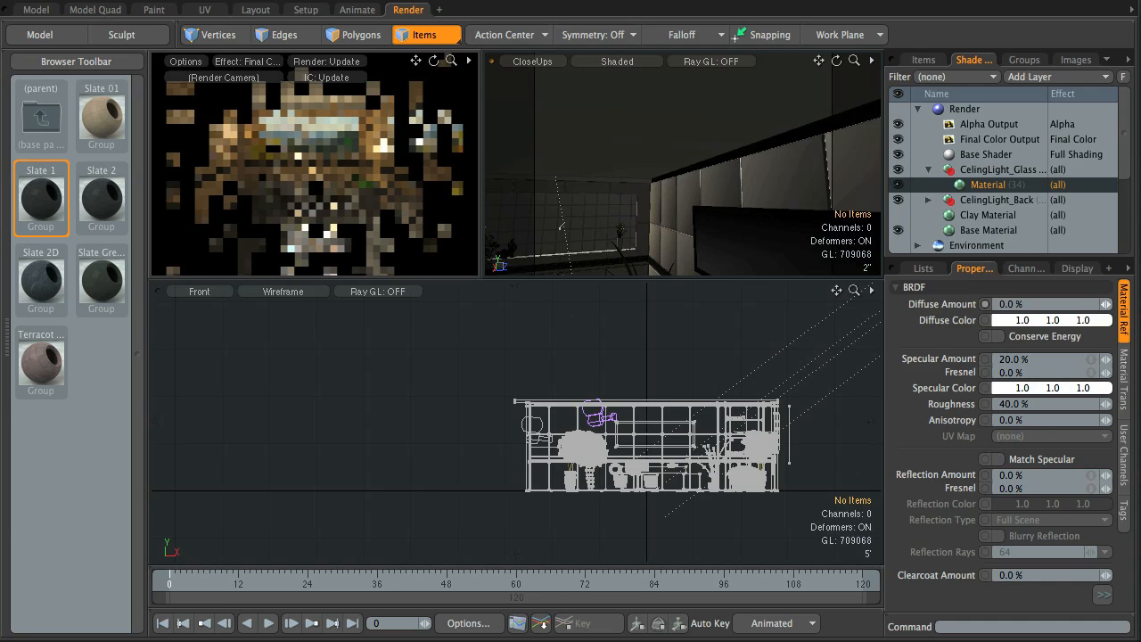
left_click(999, 336)
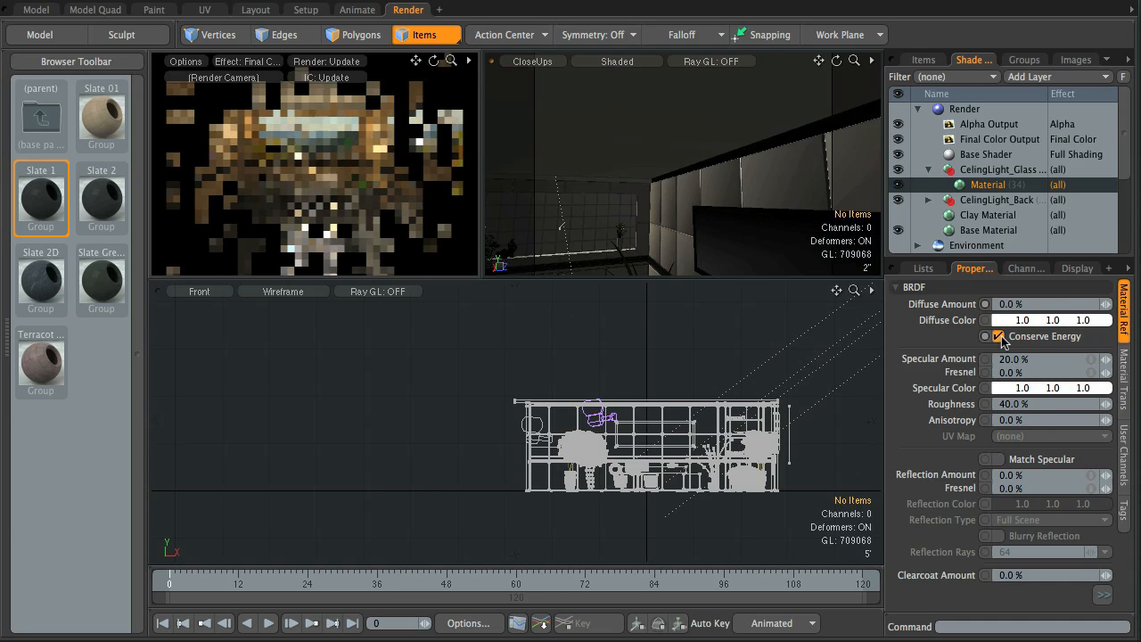
- Set the glass material's specular amount to 2% and its specular Fresnel to 50%
left_click(1067, 360)
type("2")
key("Return")
left_click(1050, 372)
type("50")
key("Return")
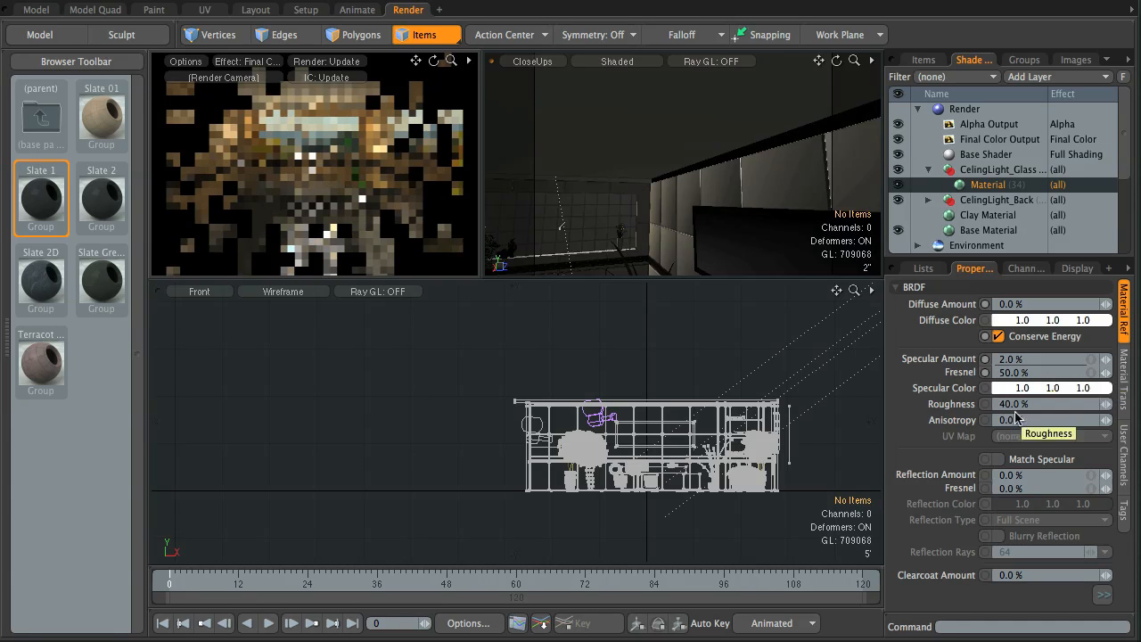
- Set the glass material's specular color to 0.98, 0.98, 0.98 and its roughness to 5%
left_click(1047, 392)
left_click_drag(1064, 423, 1057, 424)
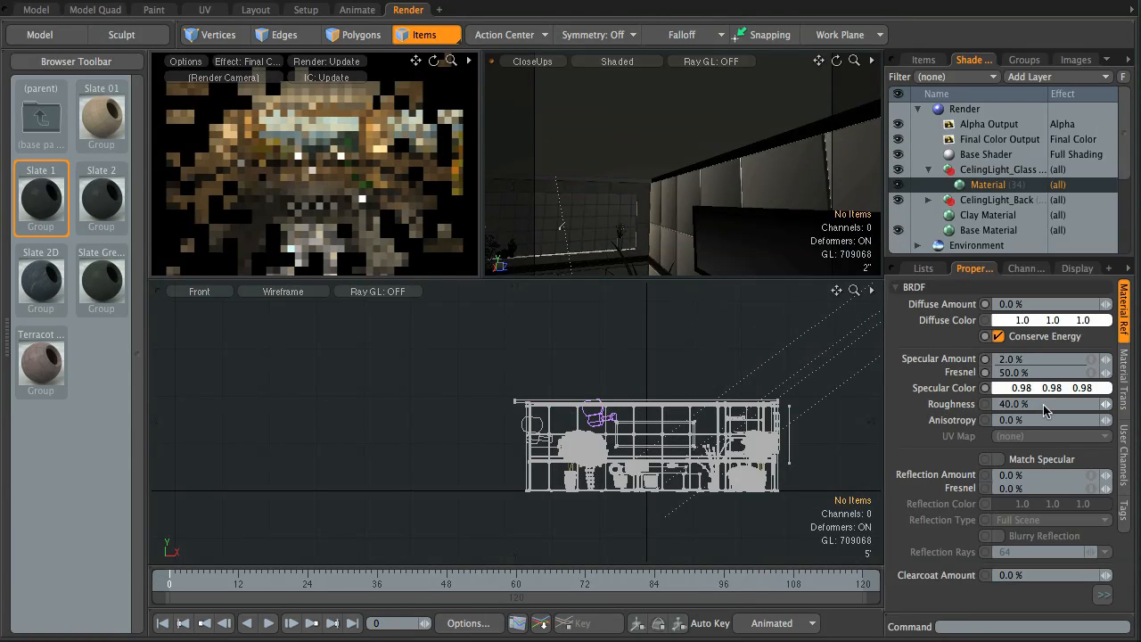
left_click(1043, 405)
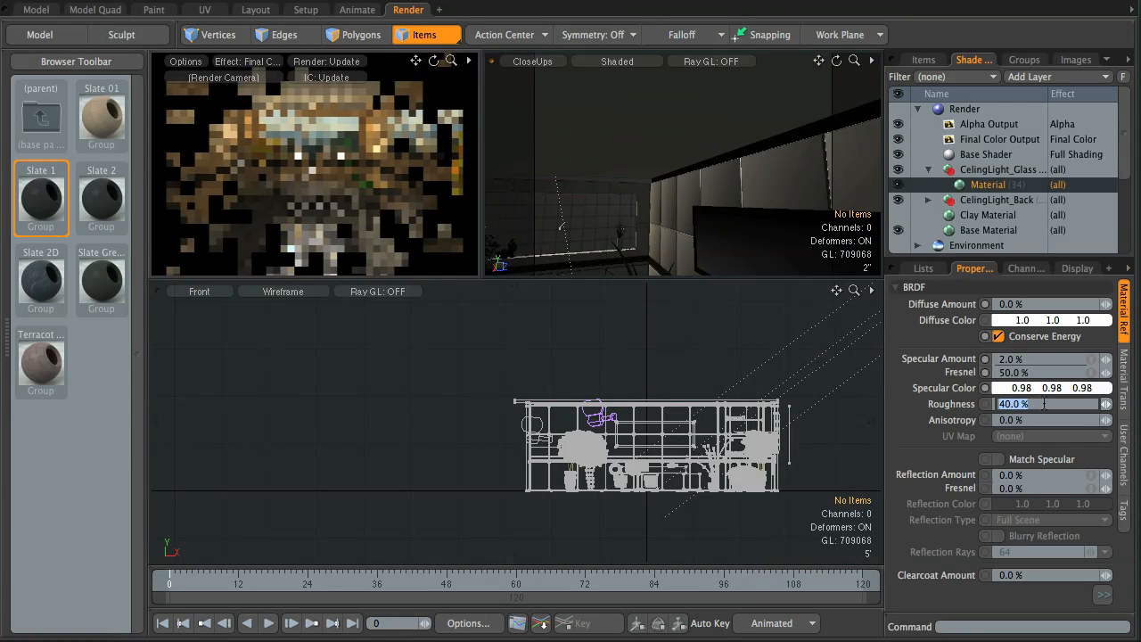
type("5")
key("Return")
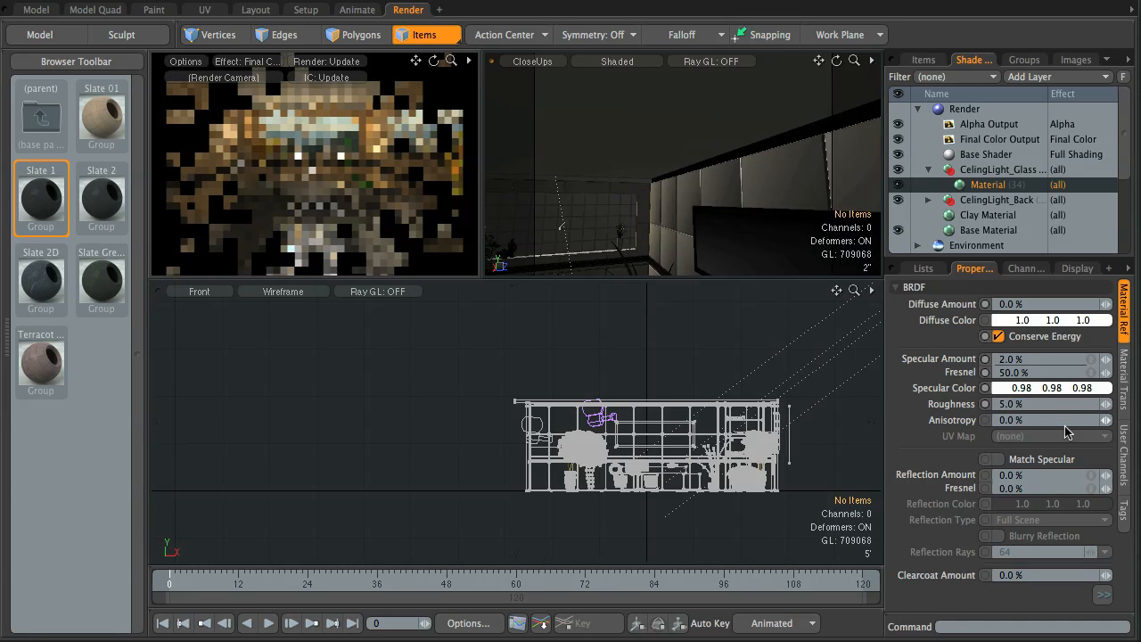
- Give the glass material a 2% reflection amount with 50% Fresnel and a reflection color of 0.98, 0.98, 0.98
left_click(1053, 475)
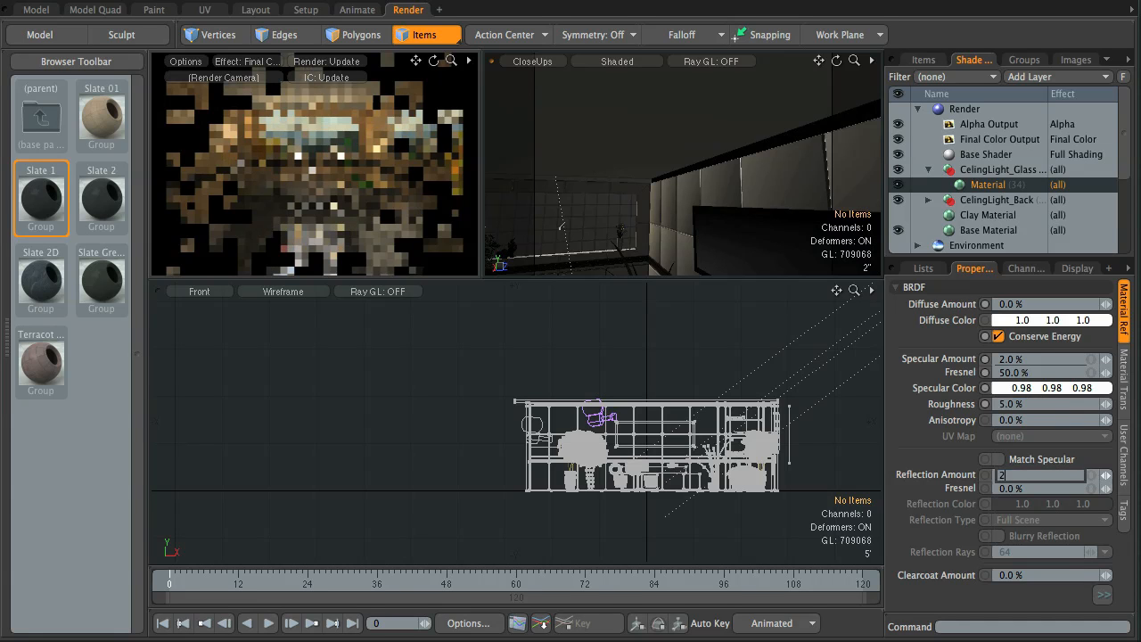
type("2")
key("Return")
left_click(1047, 488)
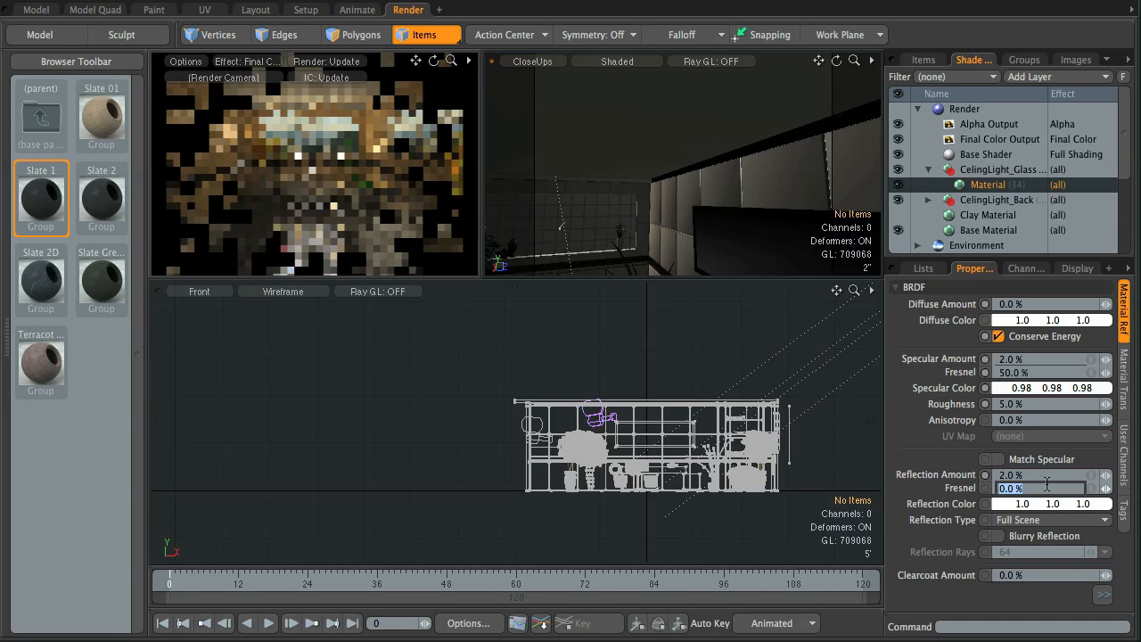
type("50")
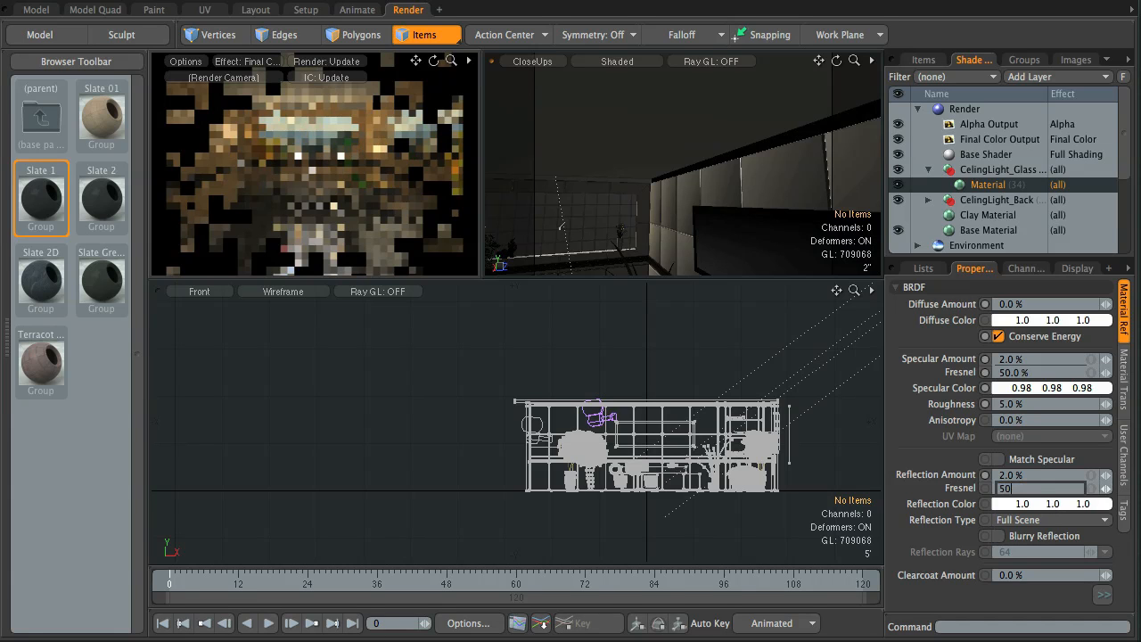
key("Return")
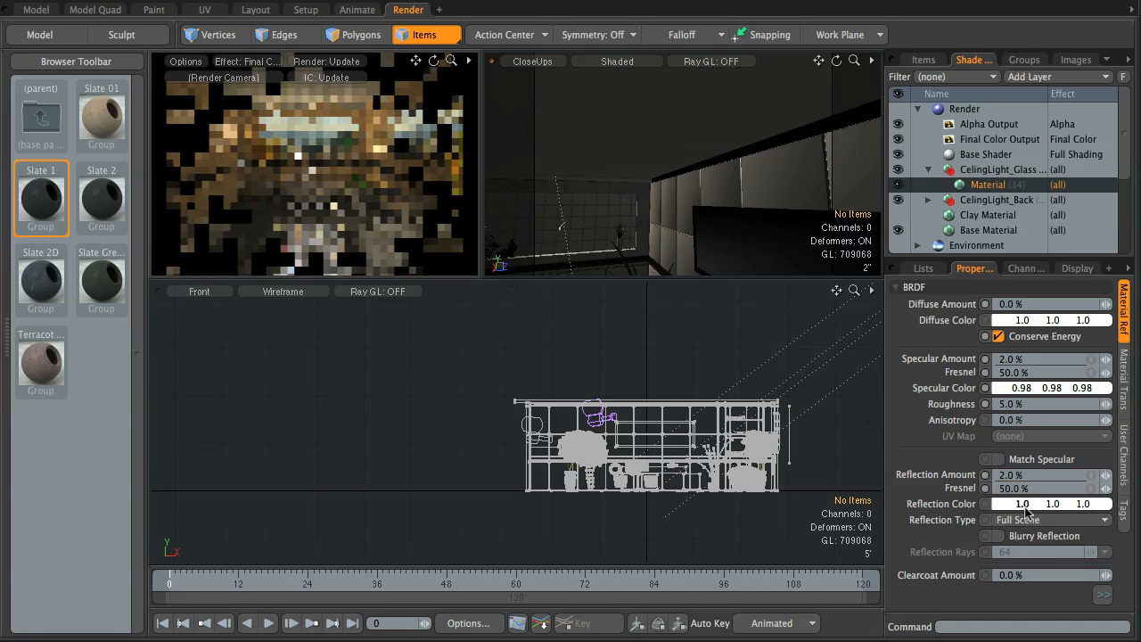
left_click(1033, 506)
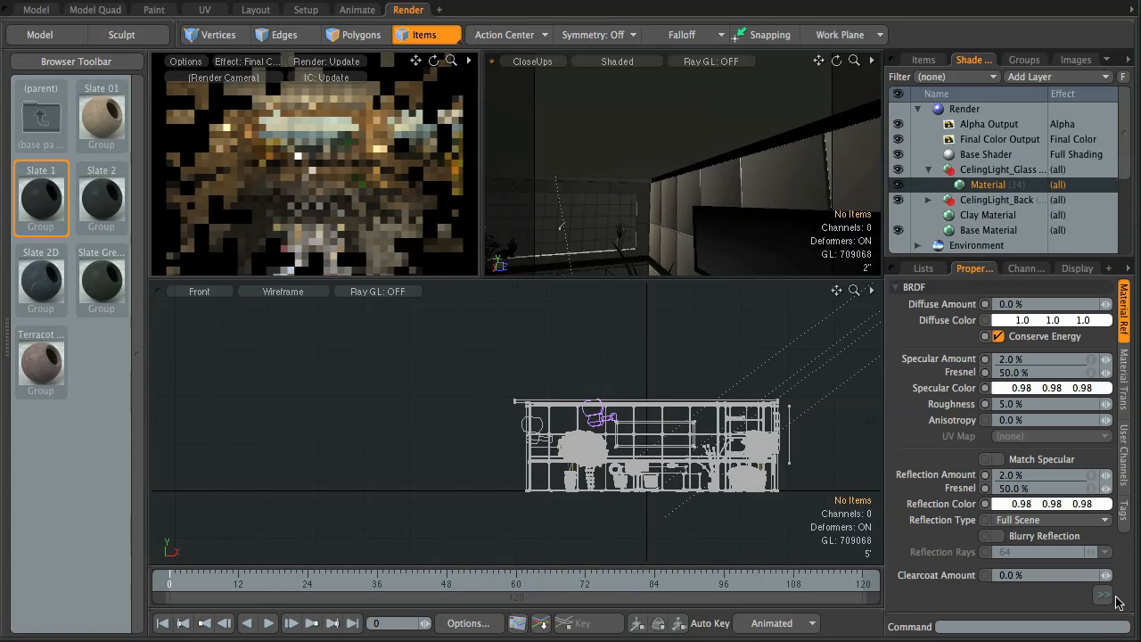
- Set the glass material's transparent amount to 100% and its transparent color to a warm off-white of 0.98, 0.95, 0.94
left_click(1107, 597)
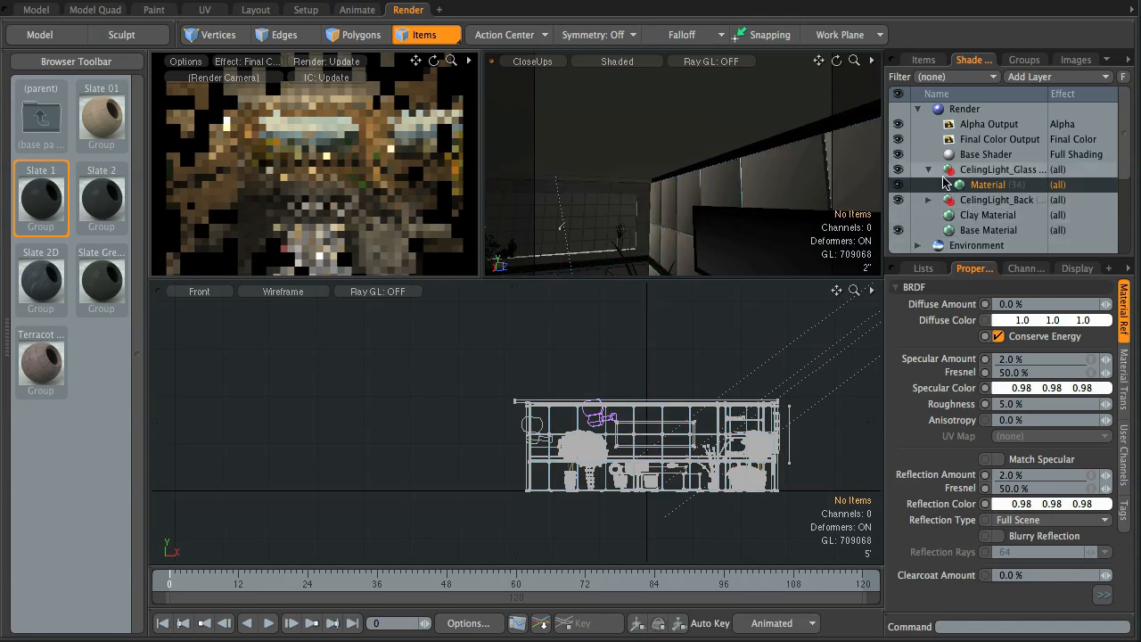
left_click(1126, 373)
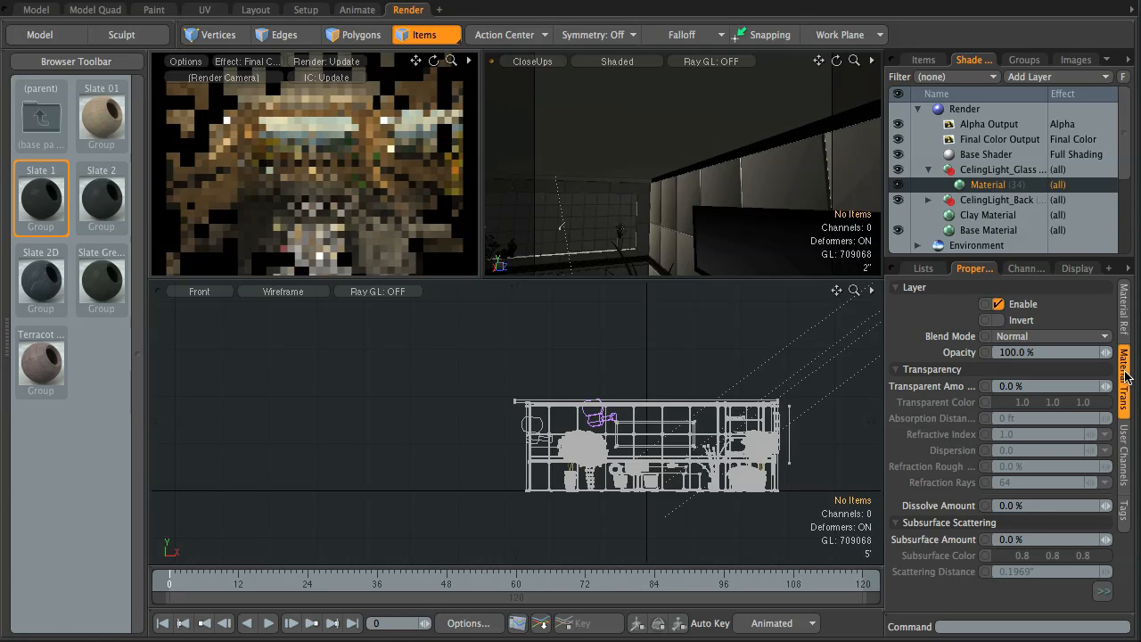
left_click(1058, 385)
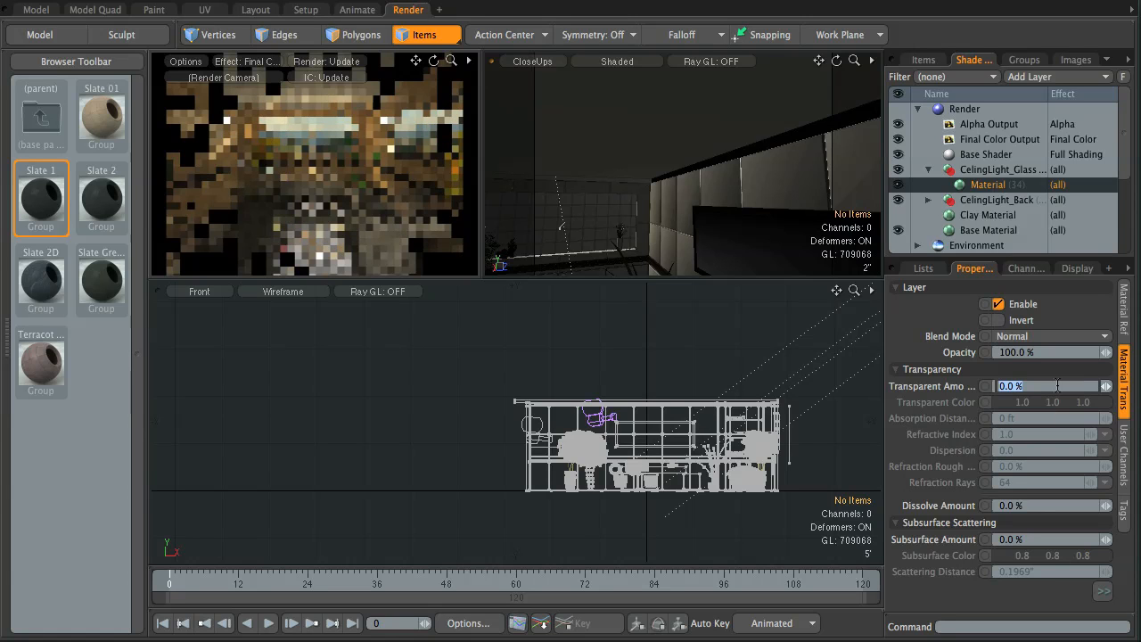
type("100")
key("Return")
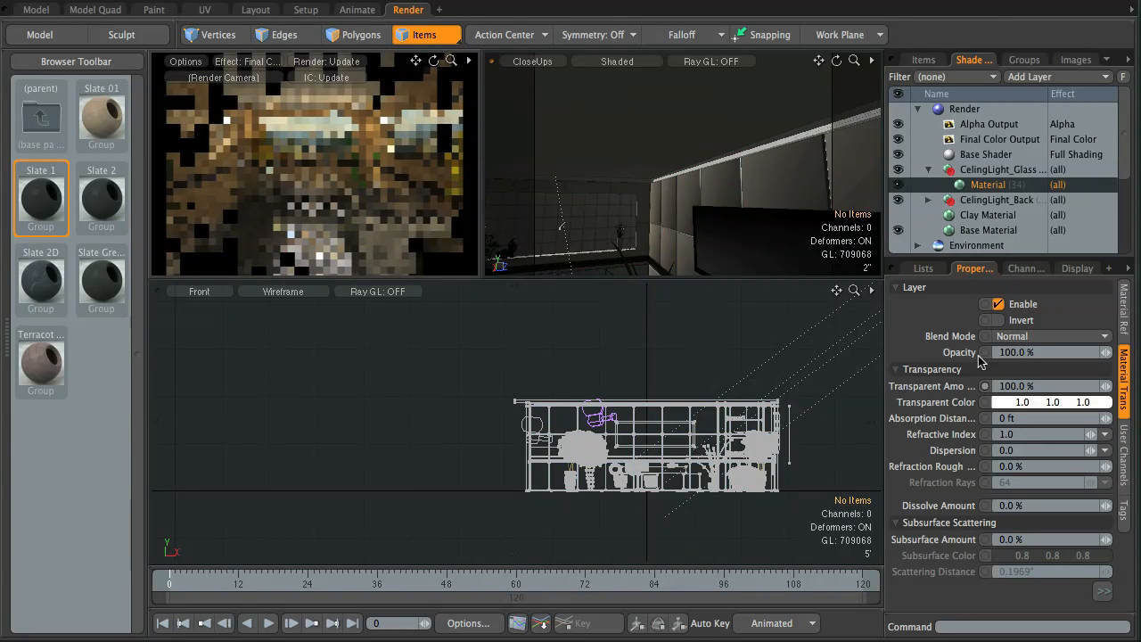
left_click(1008, 403)
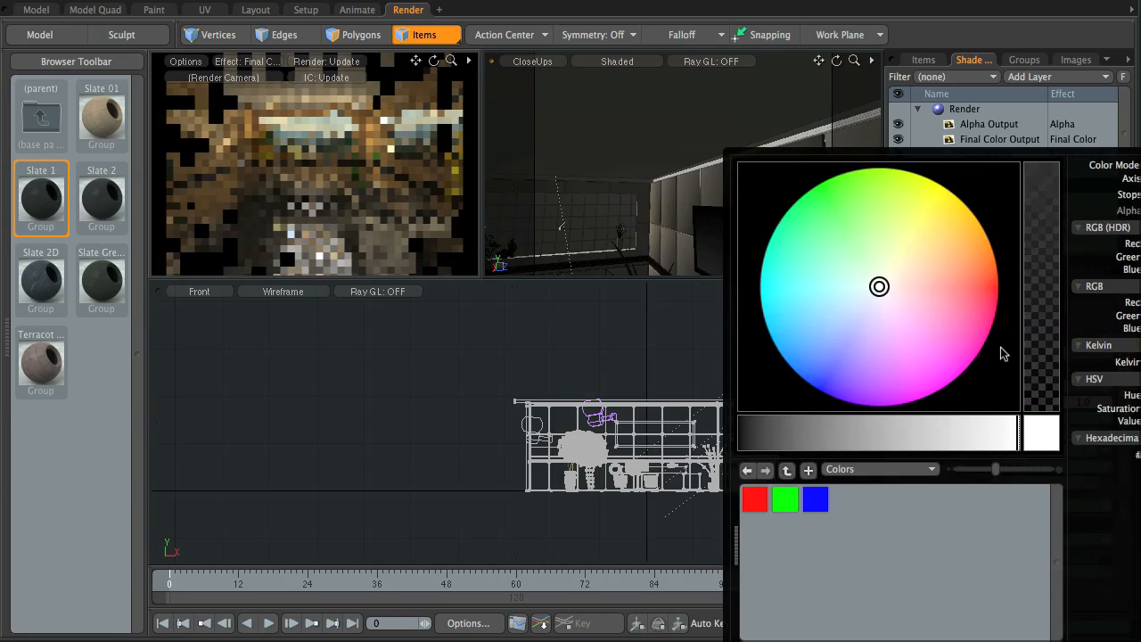
left_click(885, 286)
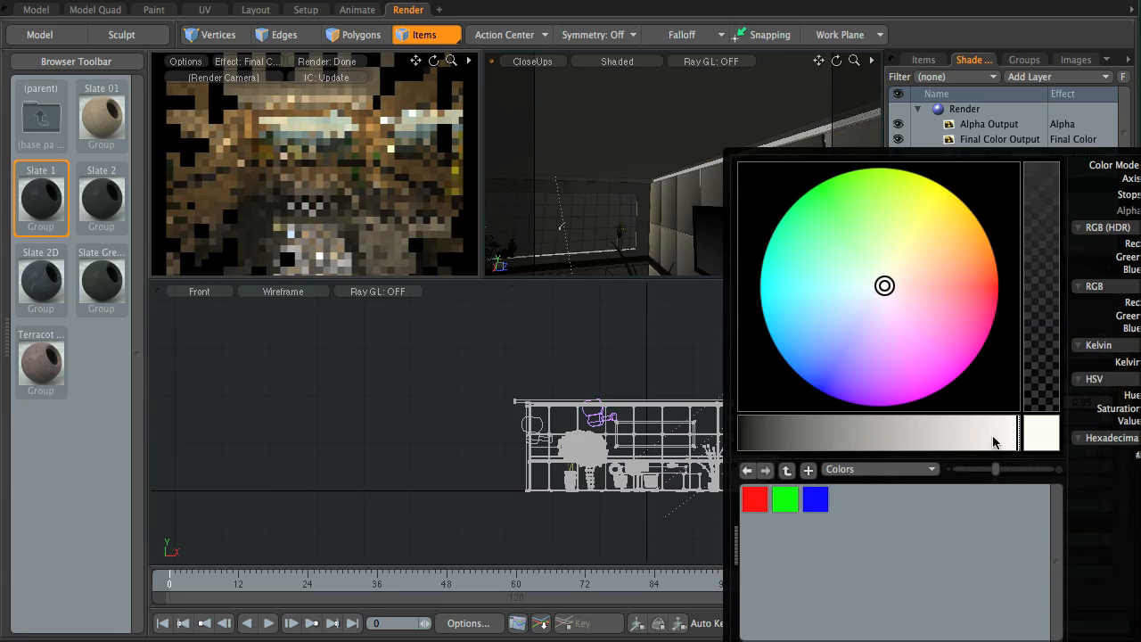
left_click_drag(1014, 441, 1015, 443)
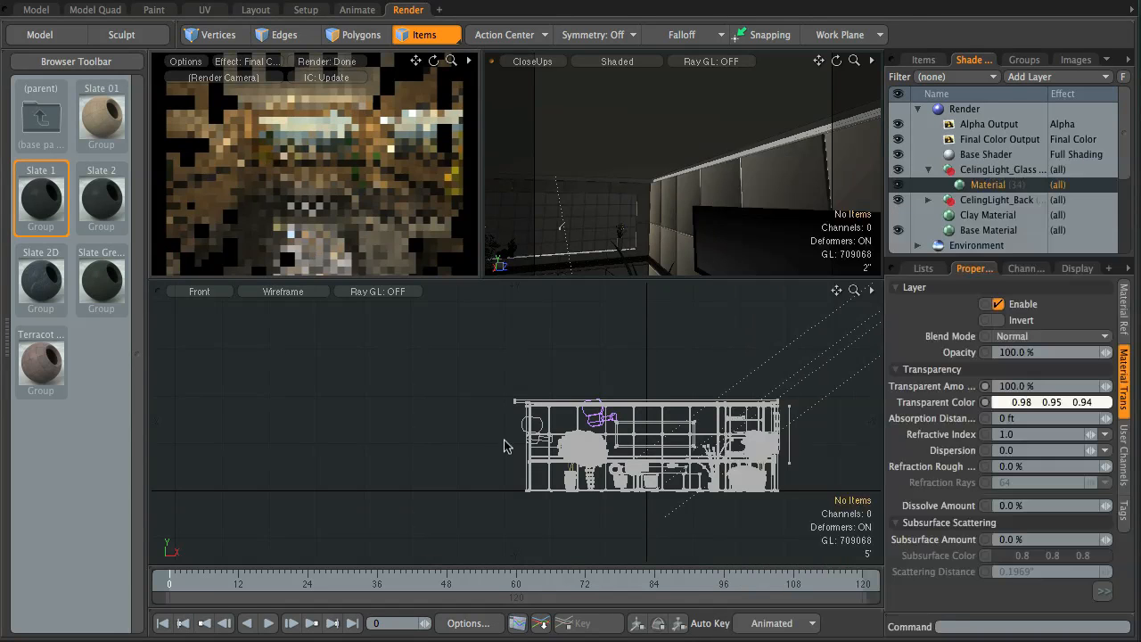
- Set the glass material's refractive index to 1.53 and its refraction roughness to 5%
left_click(1030, 434)
type("1.53")
key("Return")
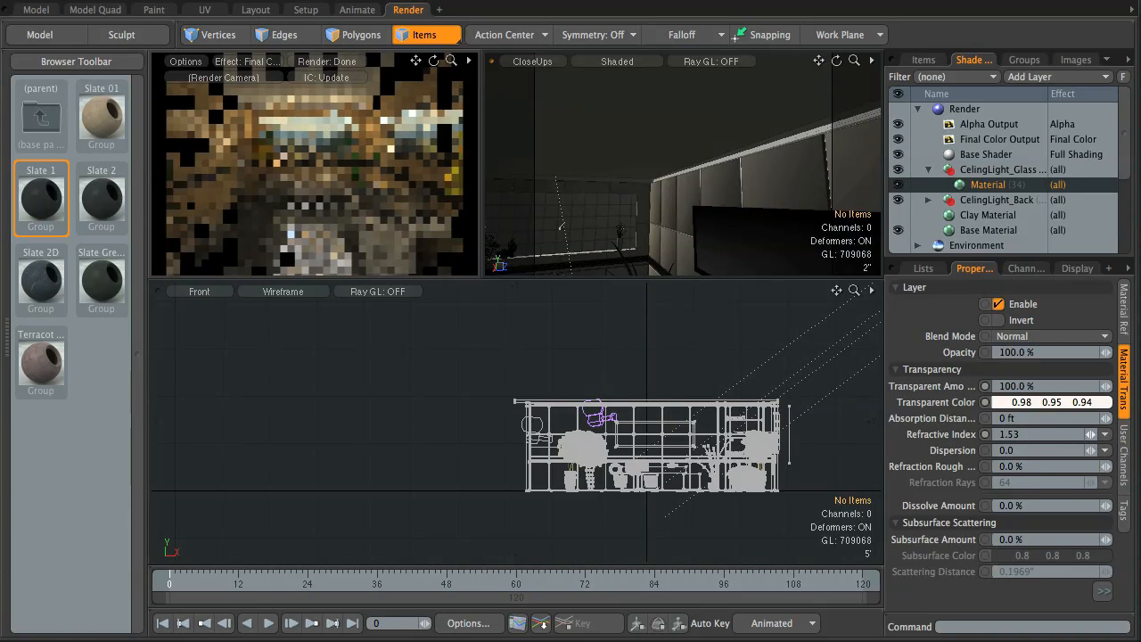
left_click(1034, 467)
type("5")
key("Return")
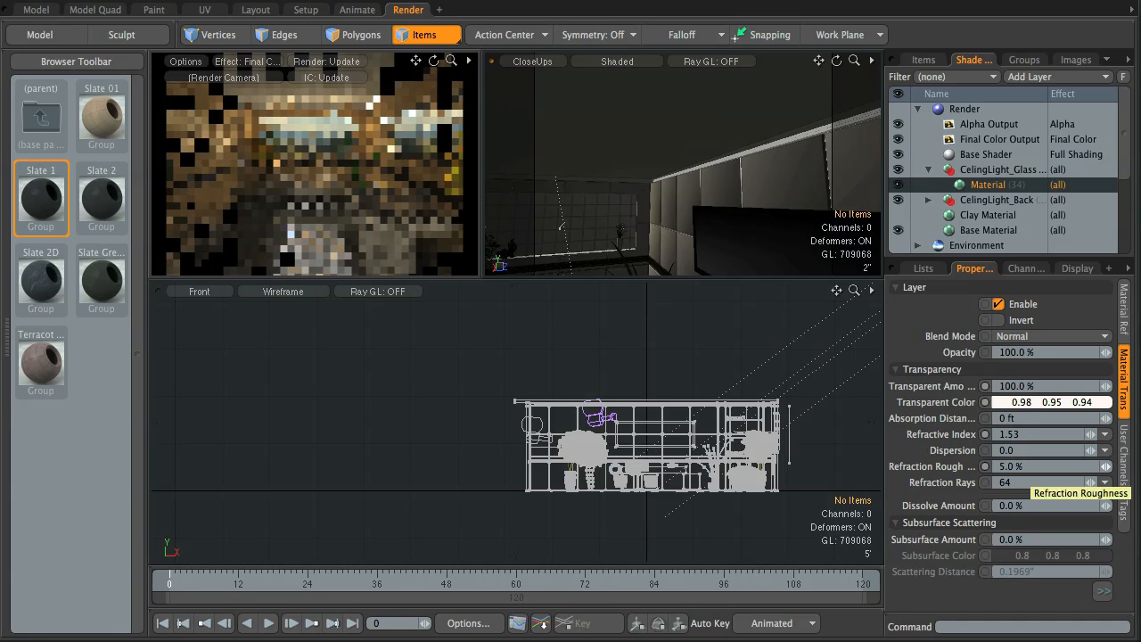
- Set the glass material's refraction rays to 32
left_click(1034, 482)
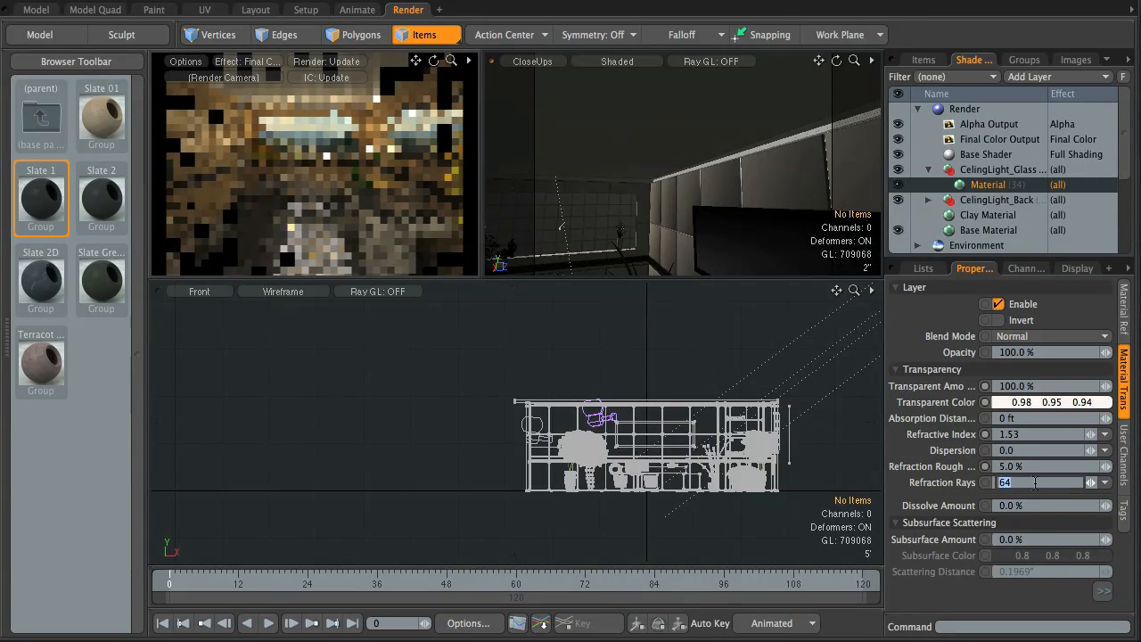
type("32")
key("Return")
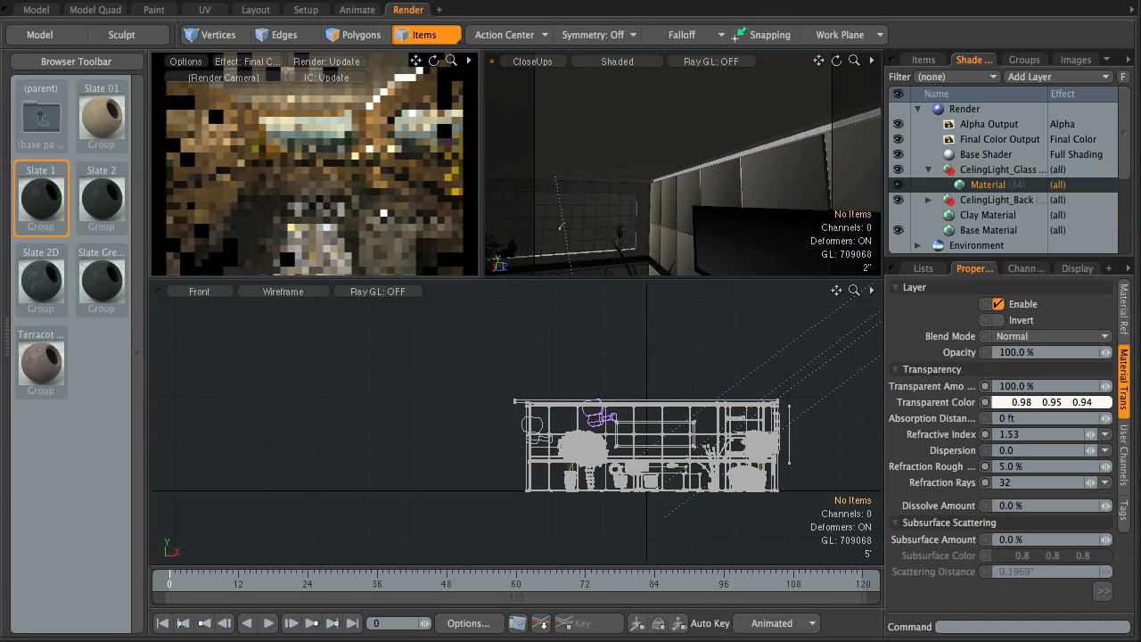
- Open the Render Frame window and mark a render region over the upper-right corner of the image
left_click(432, 0)
left_click(473, 0)
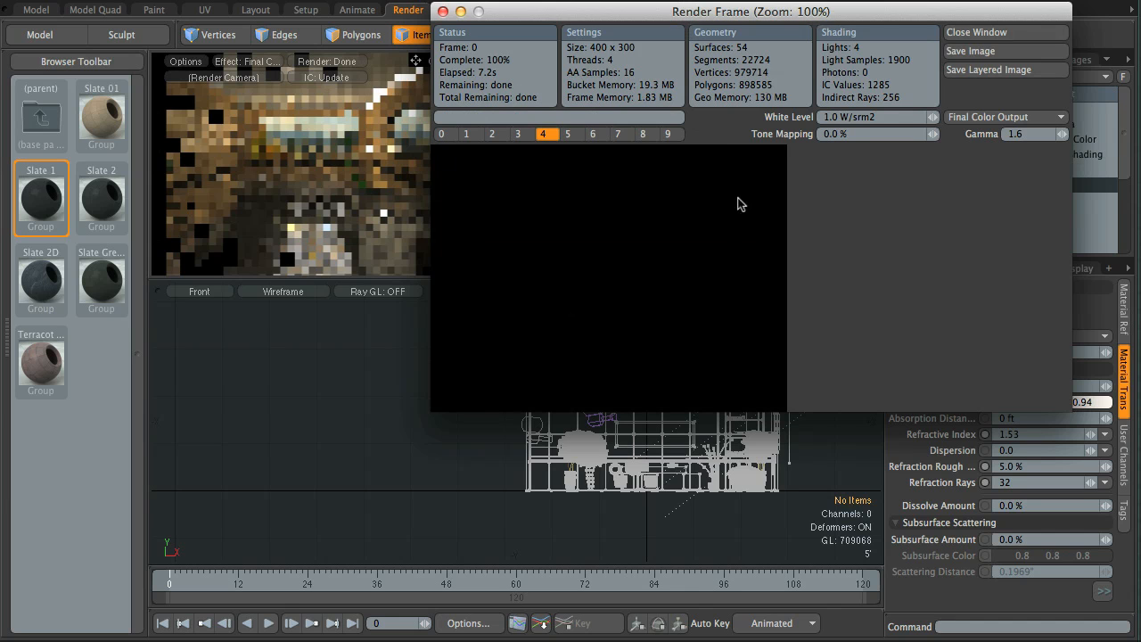
left_click_drag(717, 203, 804, 135)
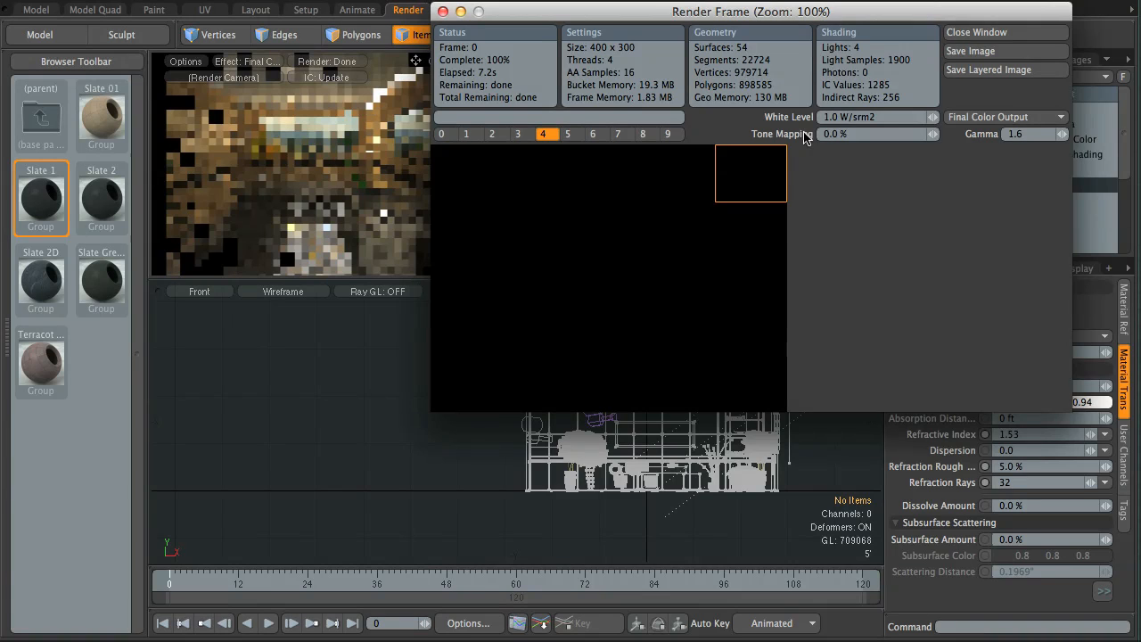
left_click_drag(640, 12, 688, 192)
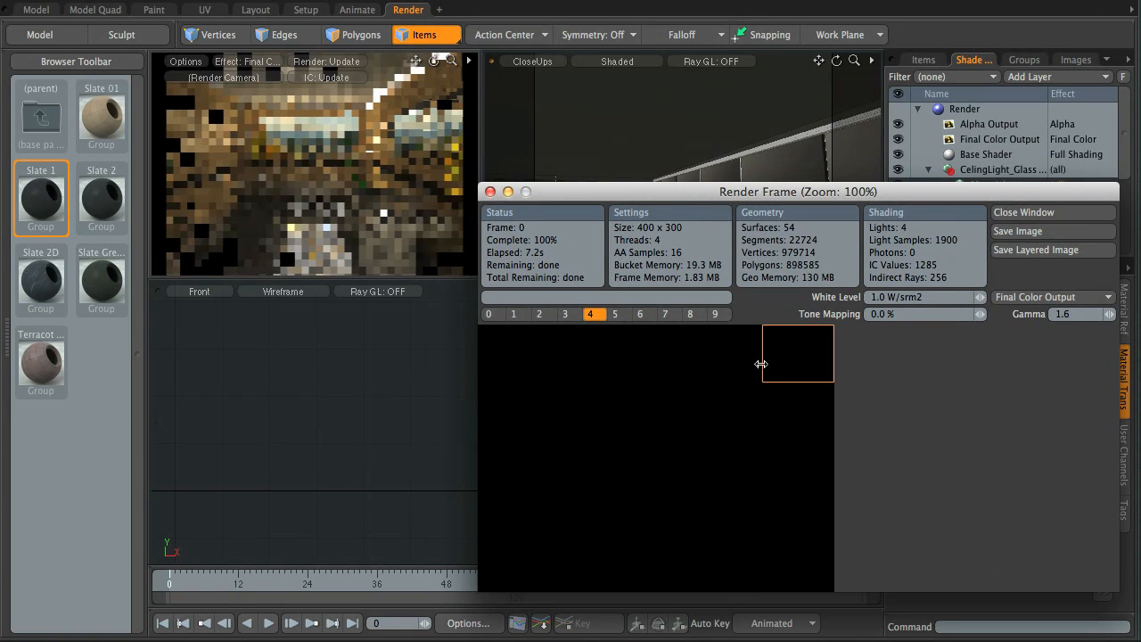
left_click_drag(782, 360, 703, 399)
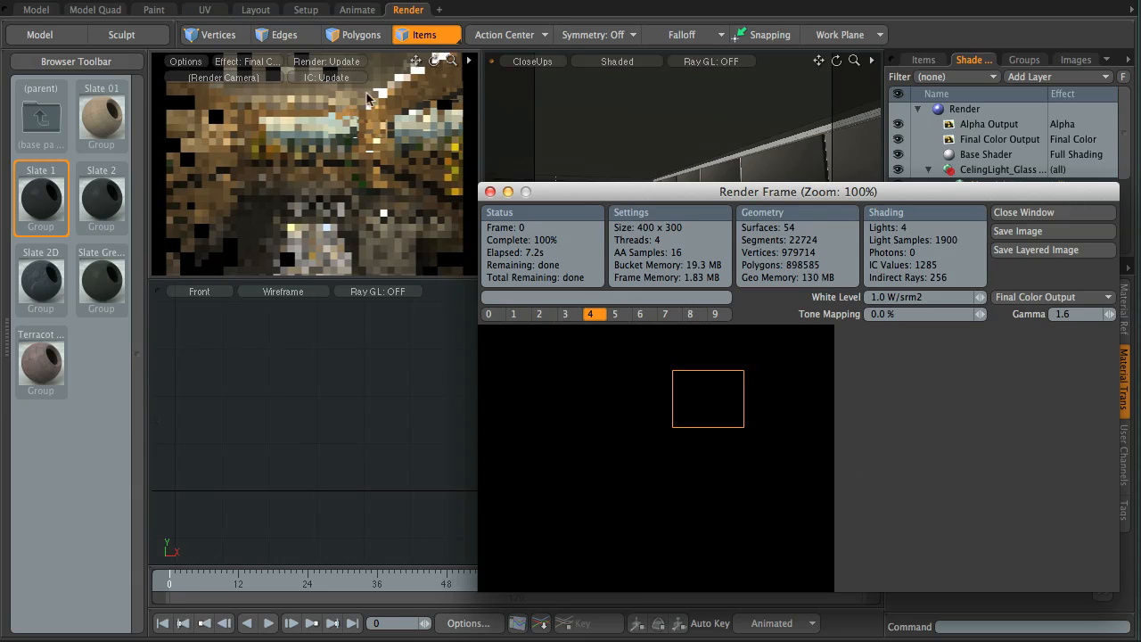
left_click_drag(706, 394, 833, 326)
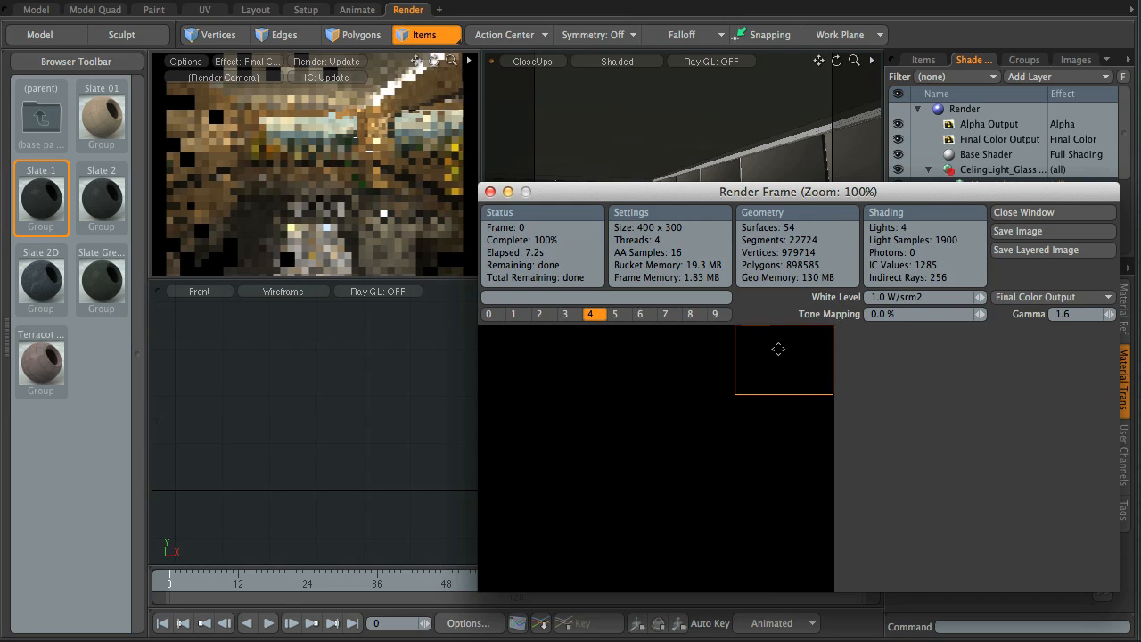
- Shift the render region slightly toward the image's center, render the frame, and close the finished render
left_click_drag(779, 350, 767, 350)
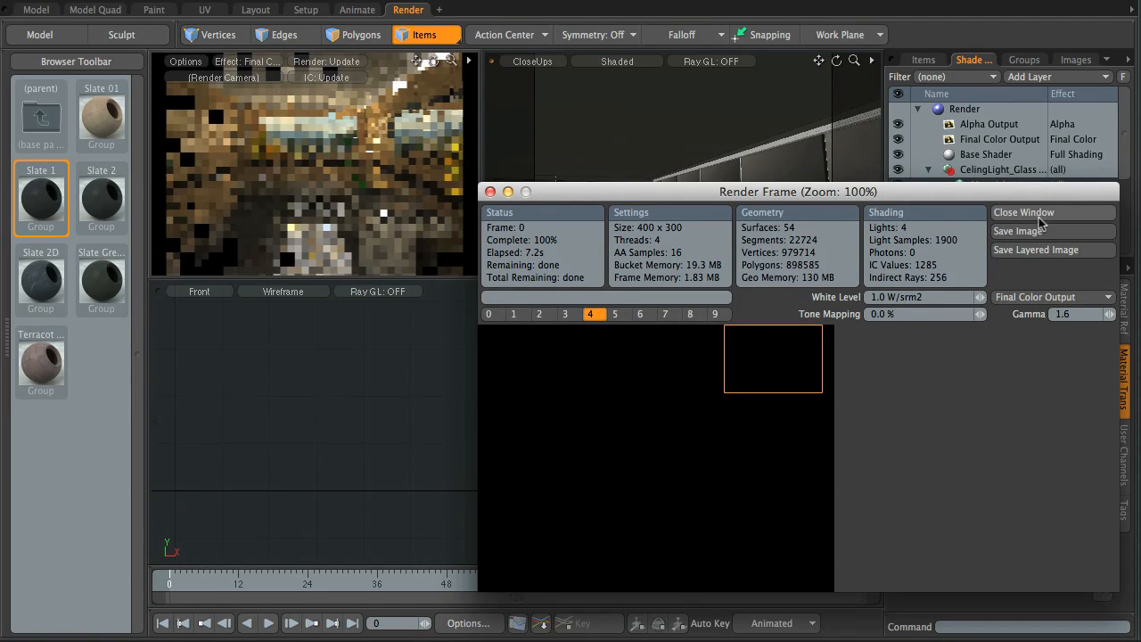
left_click(437, 0)
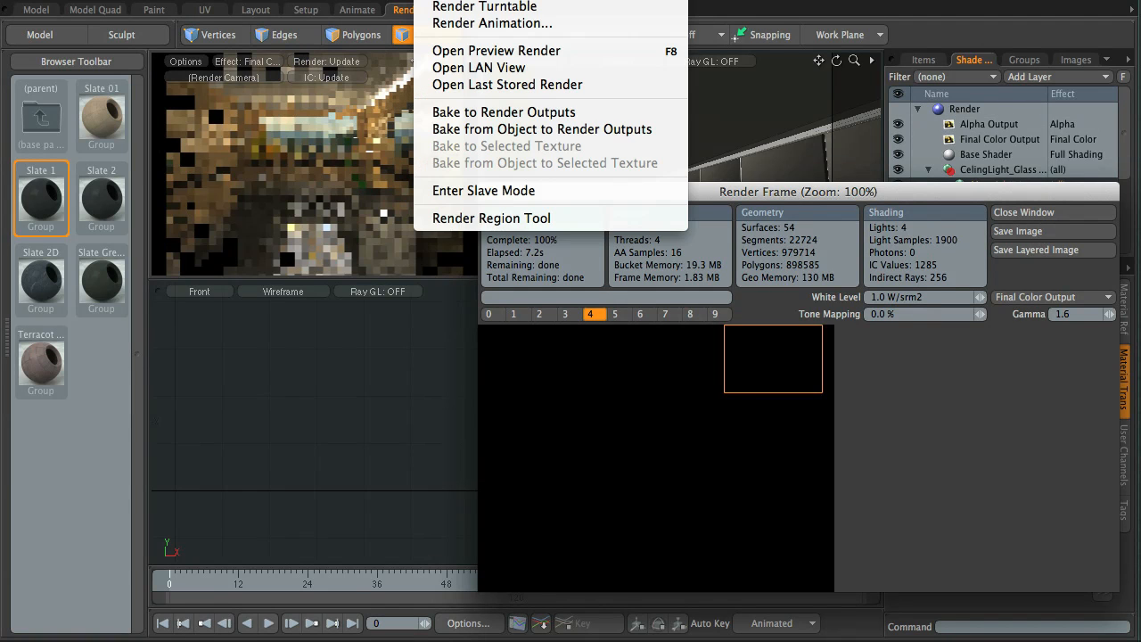
left_click(451, 0)
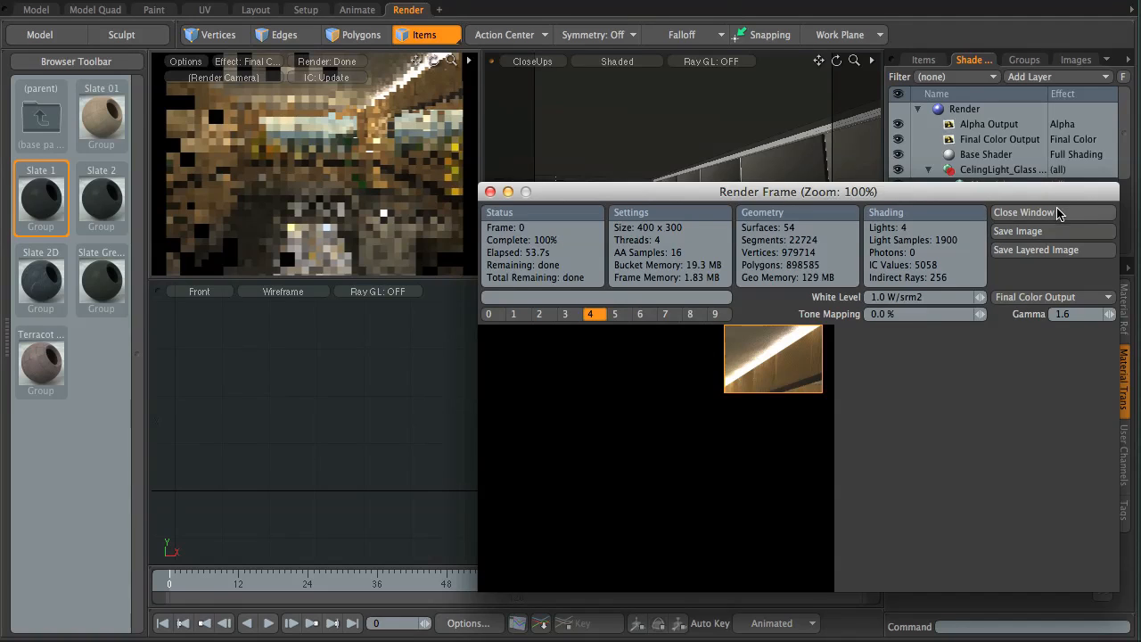
left_click(1024, 212)
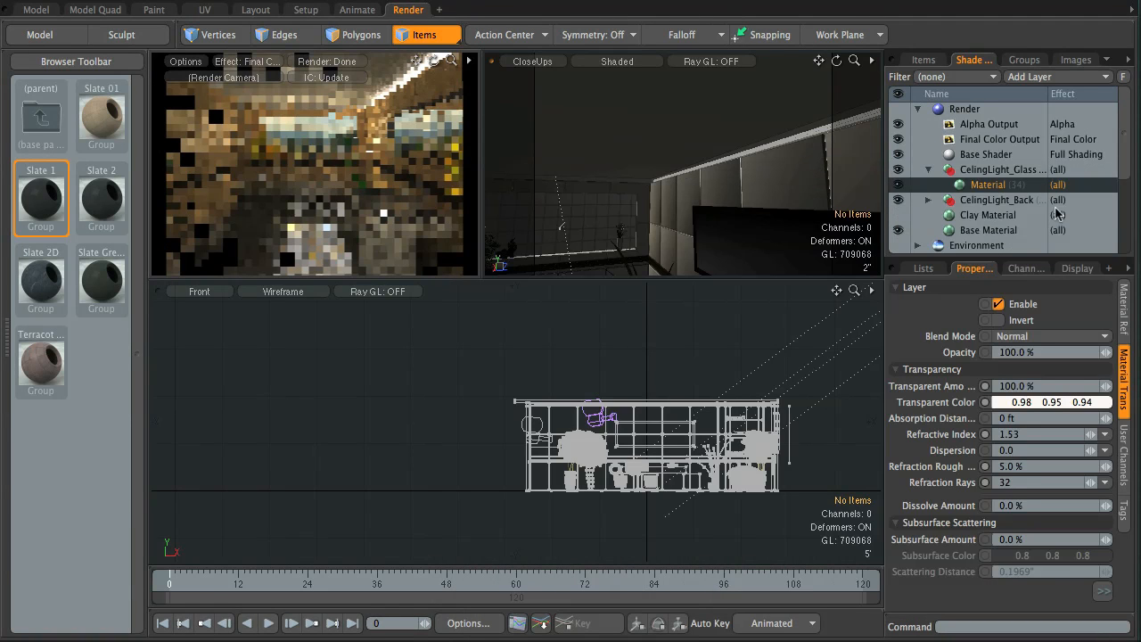
- Turn off the Cylinder Light's visibility and show the light's properties
left_click(928, 169)
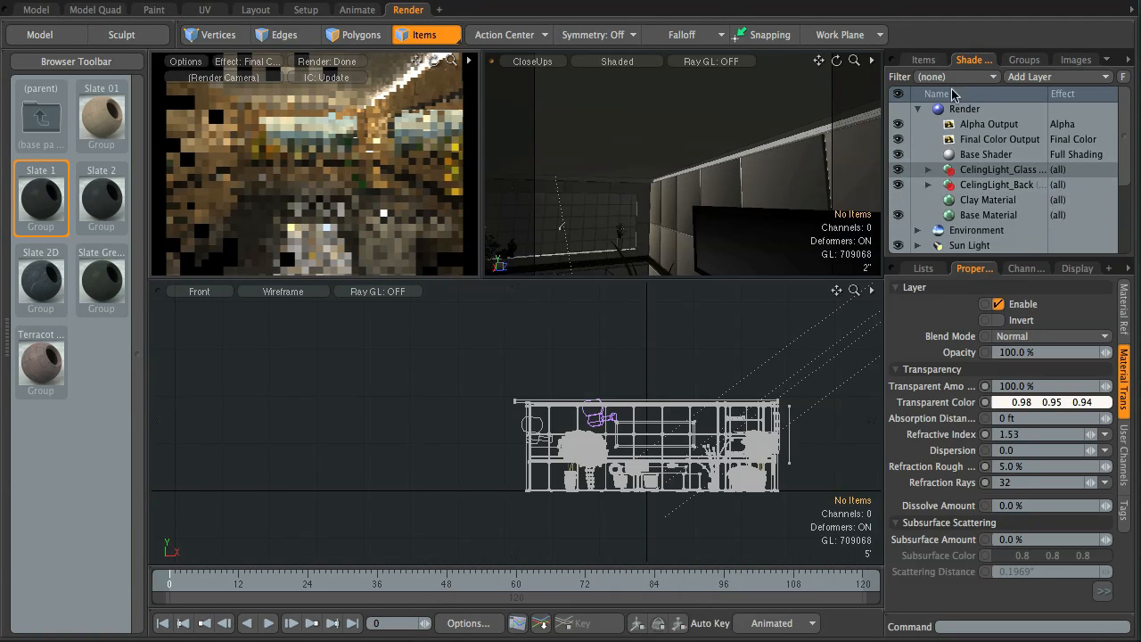
scroll(999, 200, "down", 3)
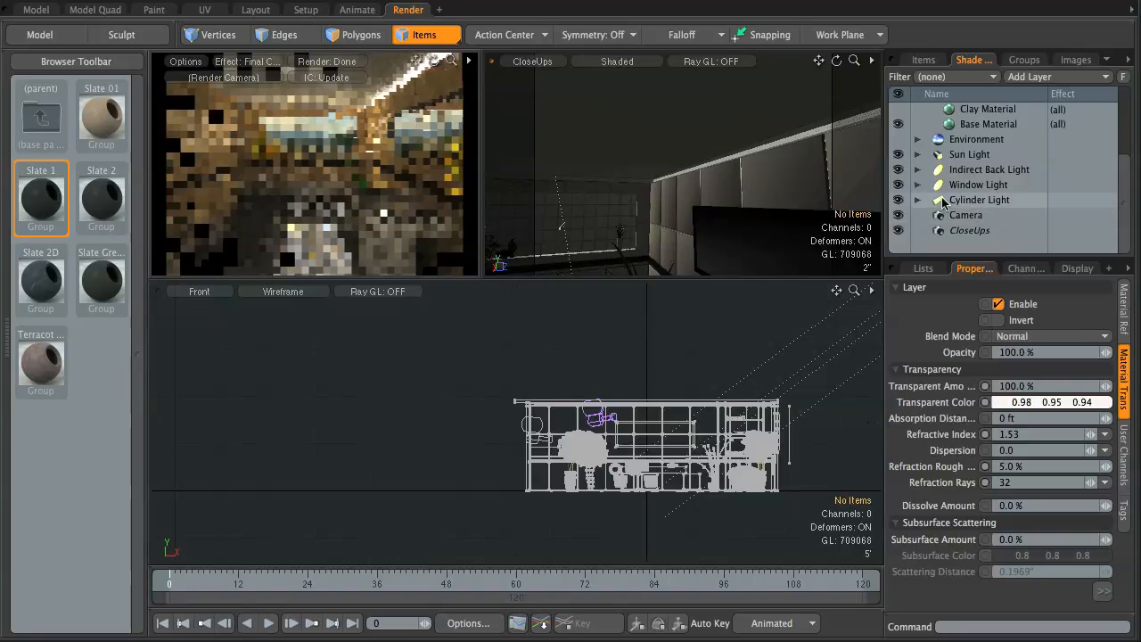
left_click(899, 199)
left_click(979, 200)
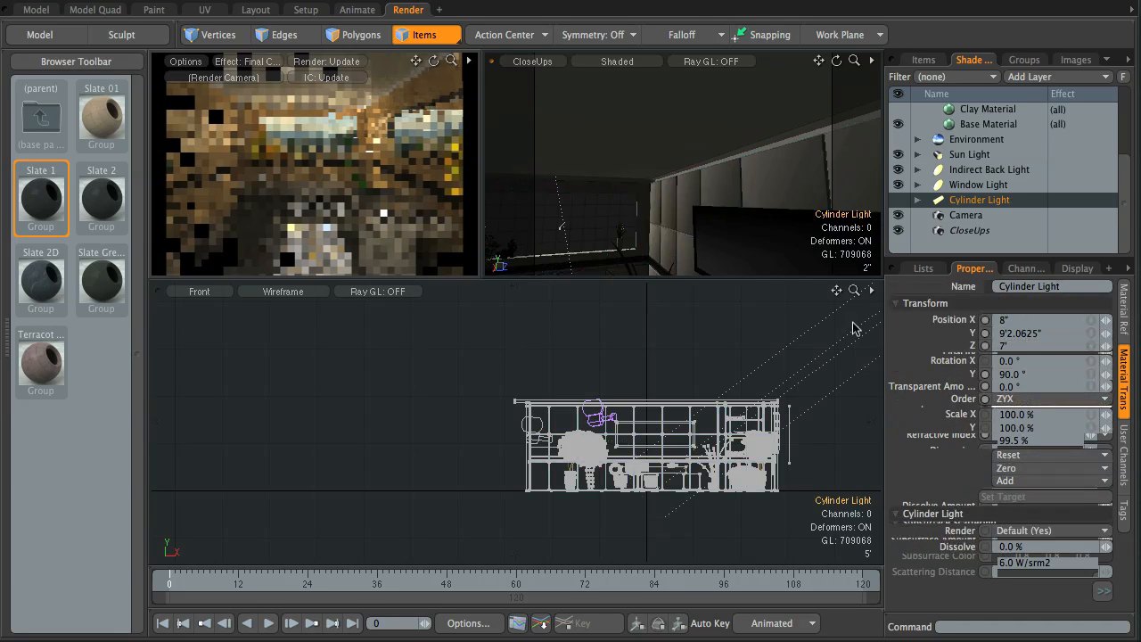
left_click_drag(888, 340, 891, 340)
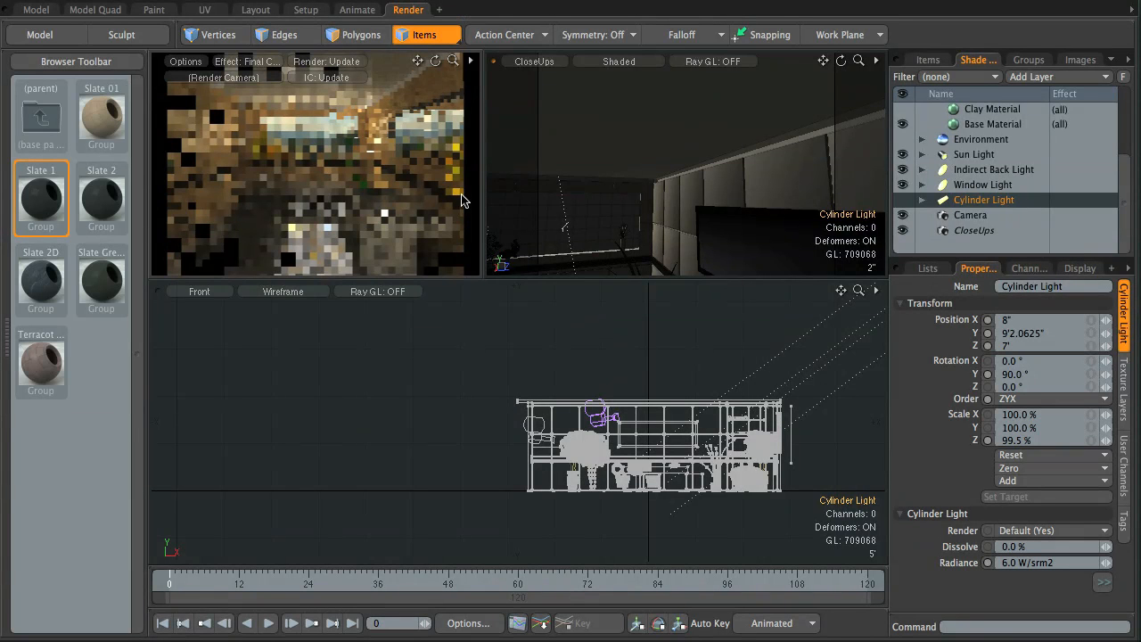
- Add a second render output above the existing Final Color Output in the shader tree
scroll(981, 147, "up", 3)
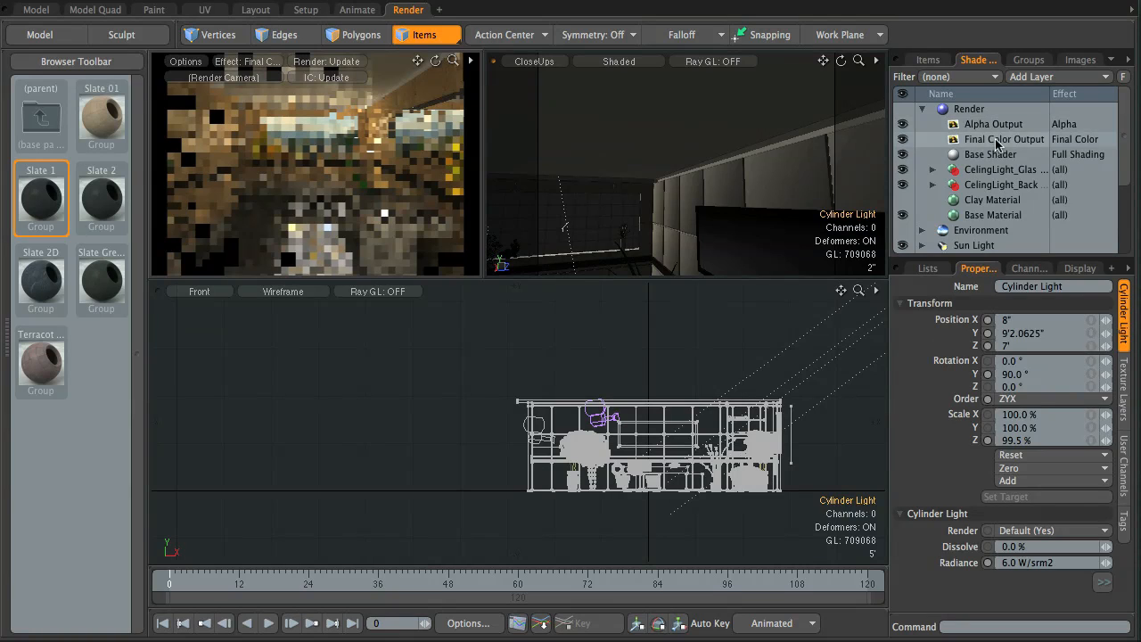
left_click(998, 141)
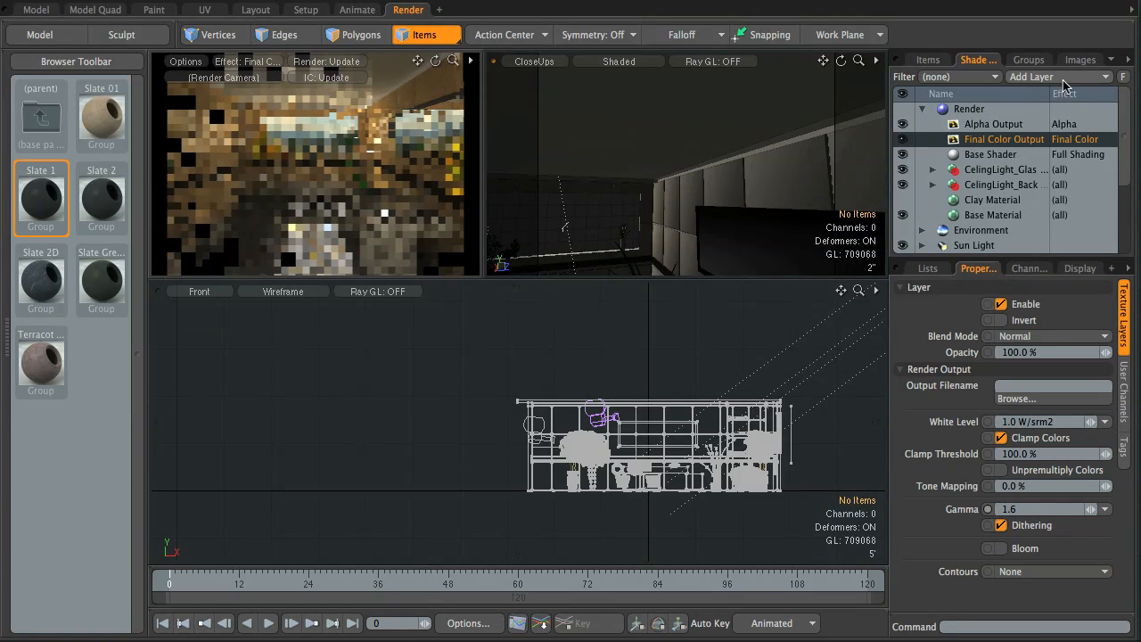
left_click(1062, 81)
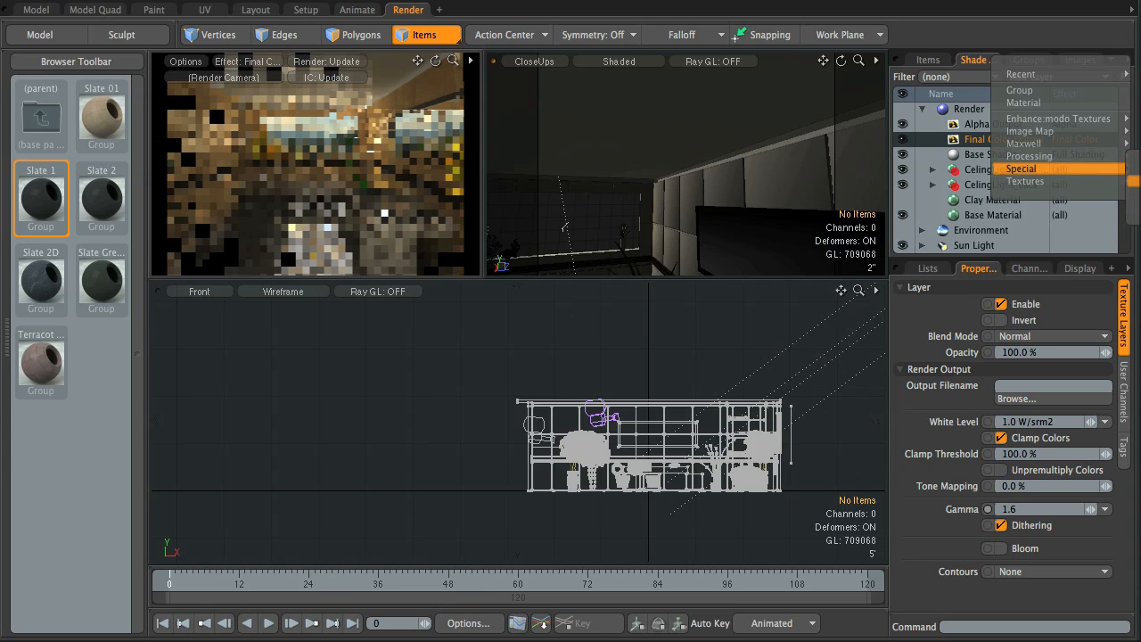
left_click(1067, 178)
left_click_drag(1026, 124, 1013, 155)
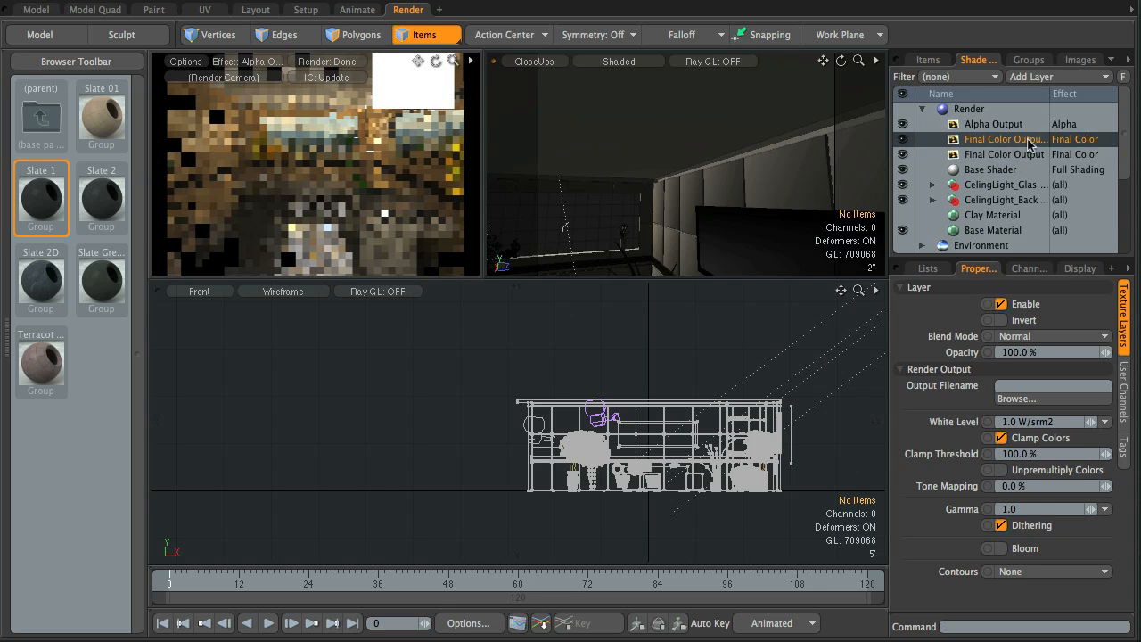
left_click(434, 0)
left_click(473, 0)
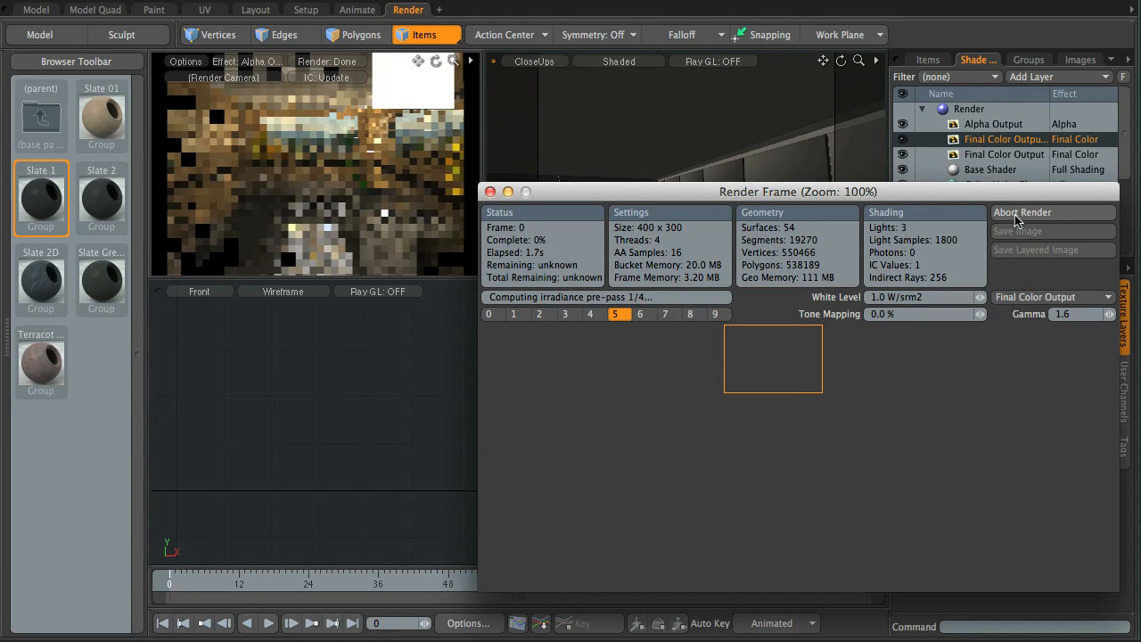
left_click(1017, 219)
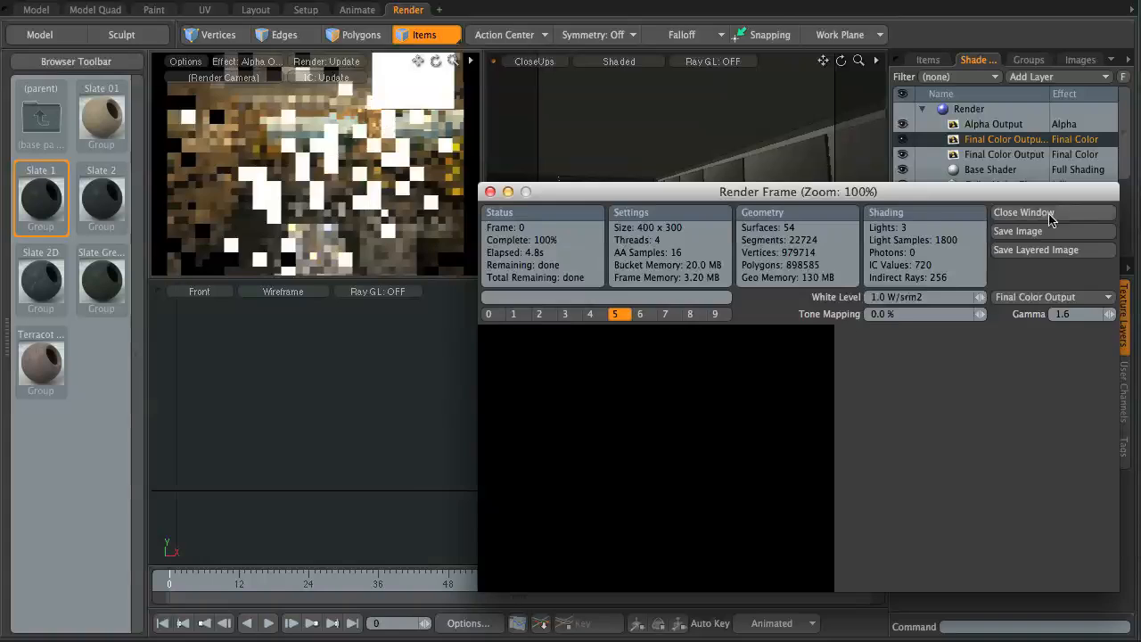
left_click(1049, 215)
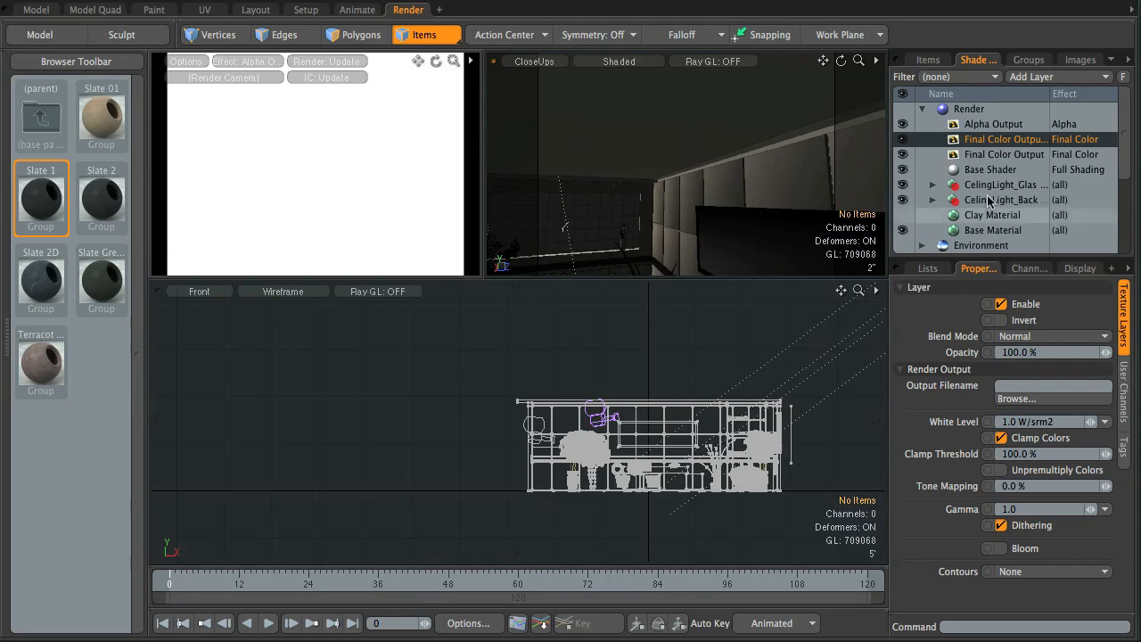
- Change the added render output's effect to Ambient Occlusion and place it below the Final Color Output
left_click(1081, 139)
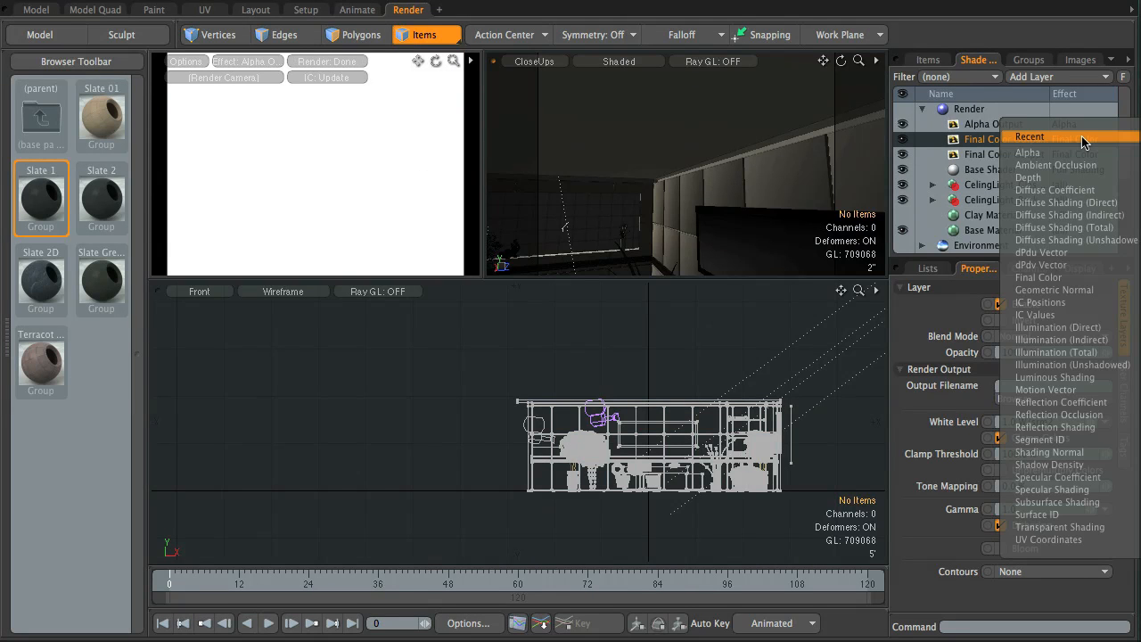
left_click(1056, 165)
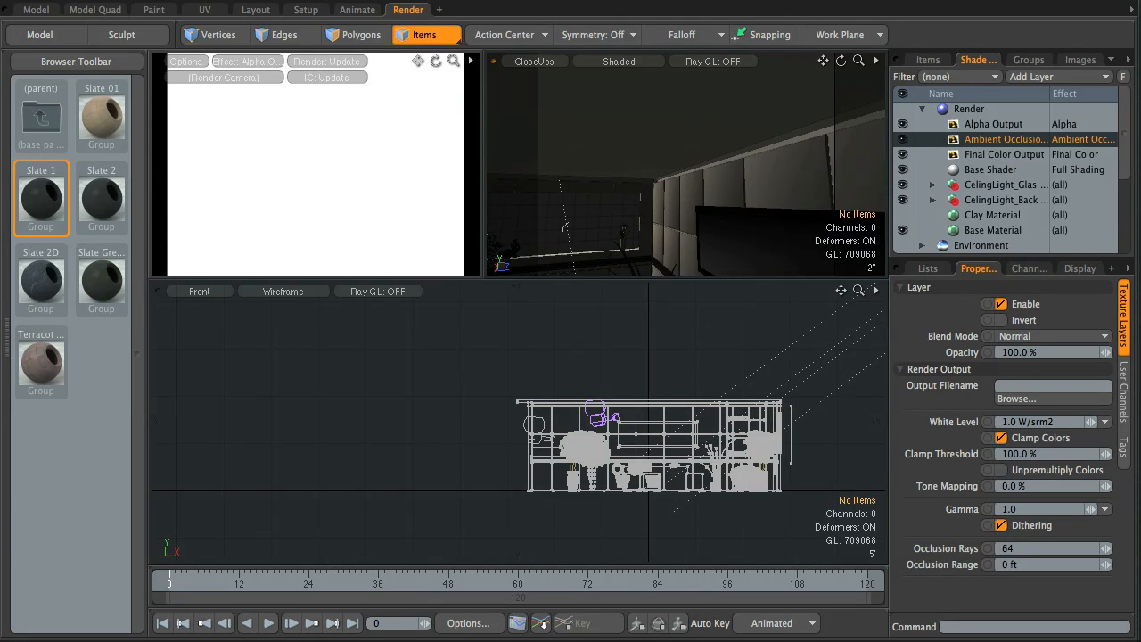
left_click_drag(997, 141, 1030, 162)
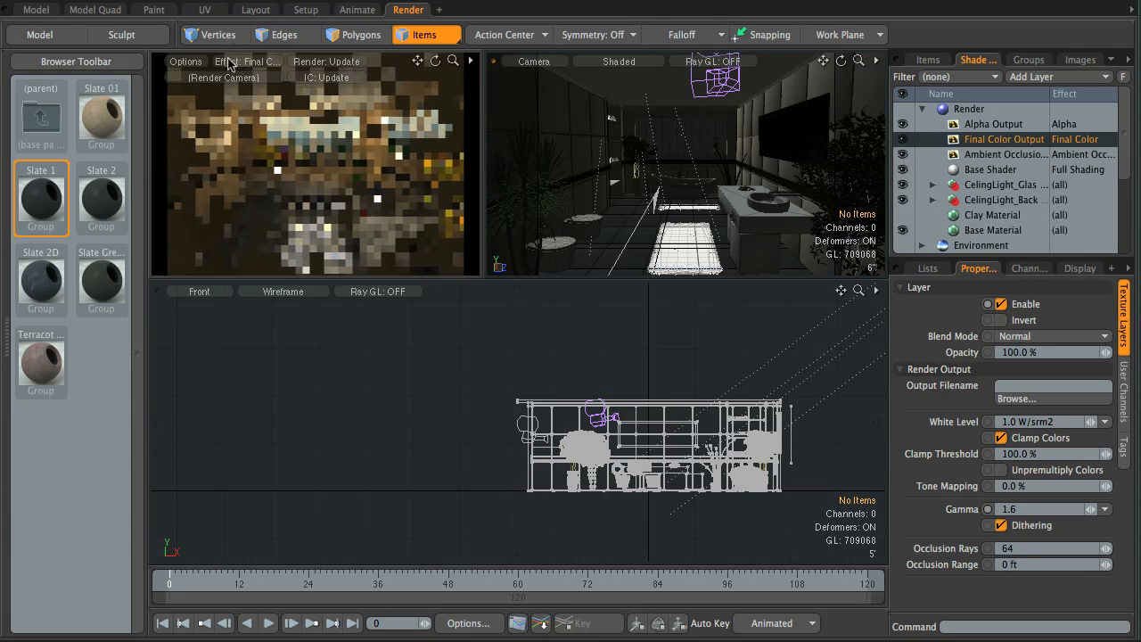
- Show the Ambient Occlusion Output in the render preview and set its occlusion range to 12 inches
left_click(259, 64)
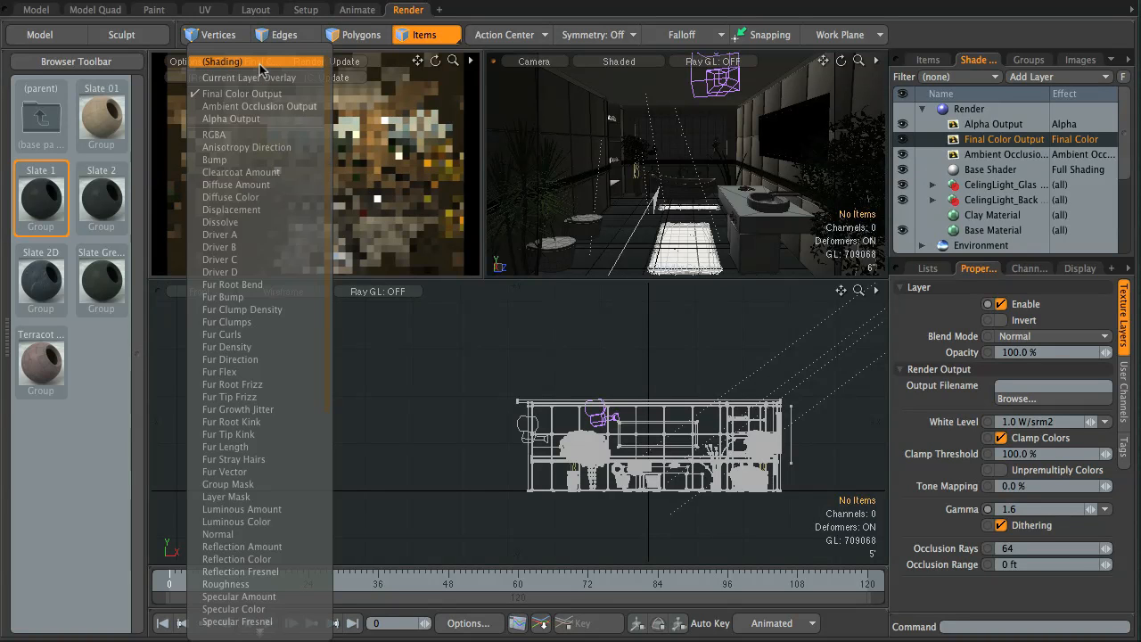
left_click(268, 107)
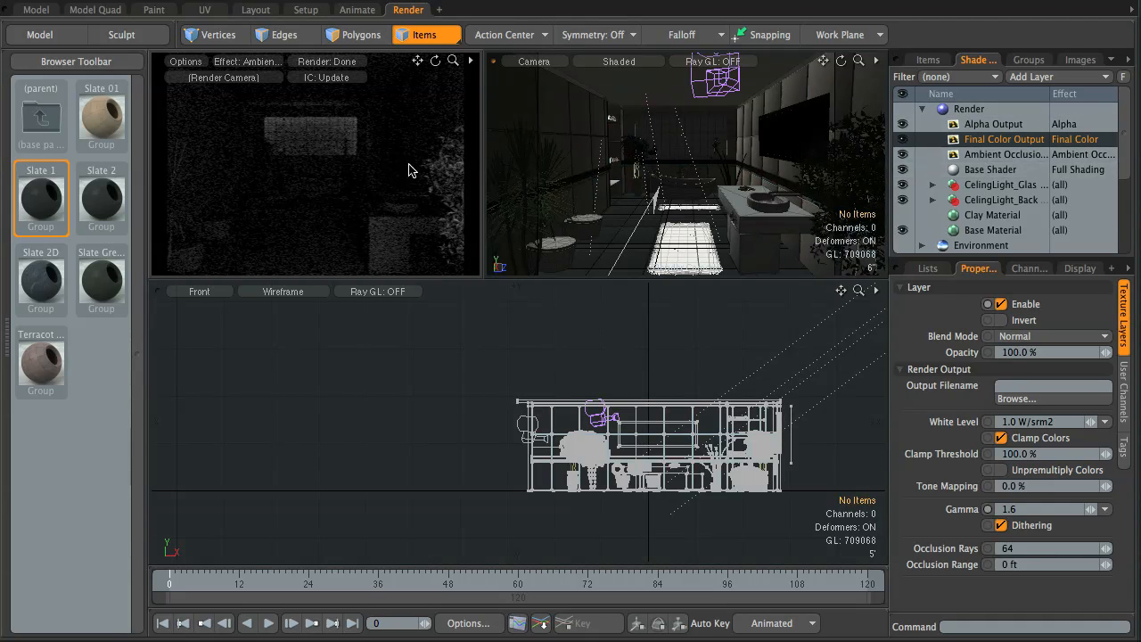
left_click(988, 156)
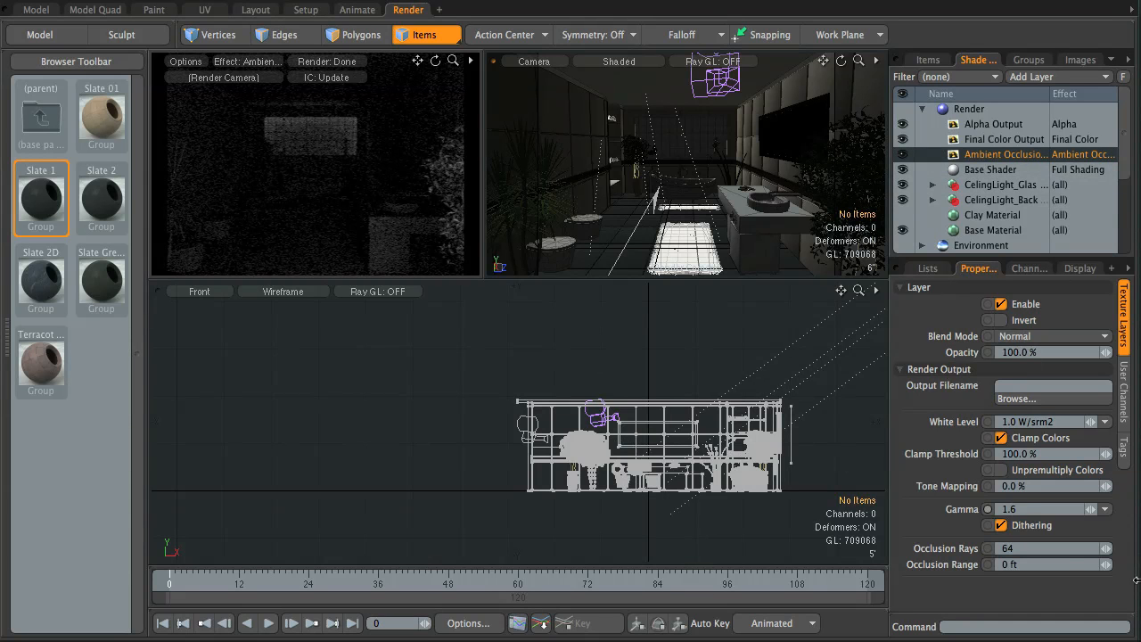
left_click(1042, 564)
type("40'")
key("Return")
type("12'")
key("Return")
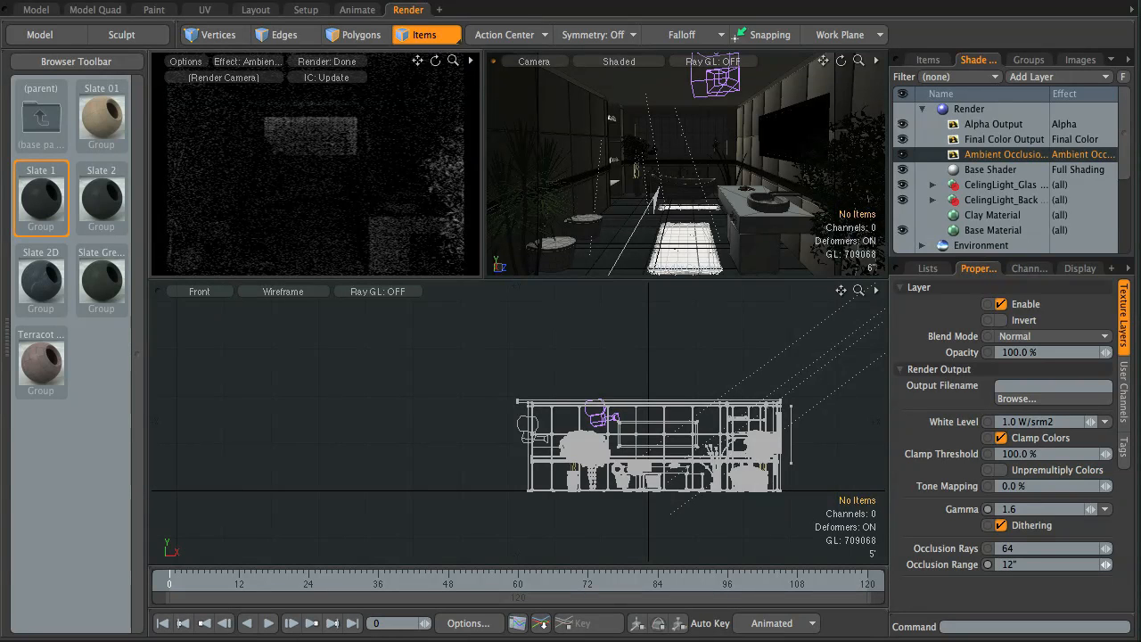
- Try an occlusion range of 24 inches on the Ambient Occlusion output
left_click(1044, 565)
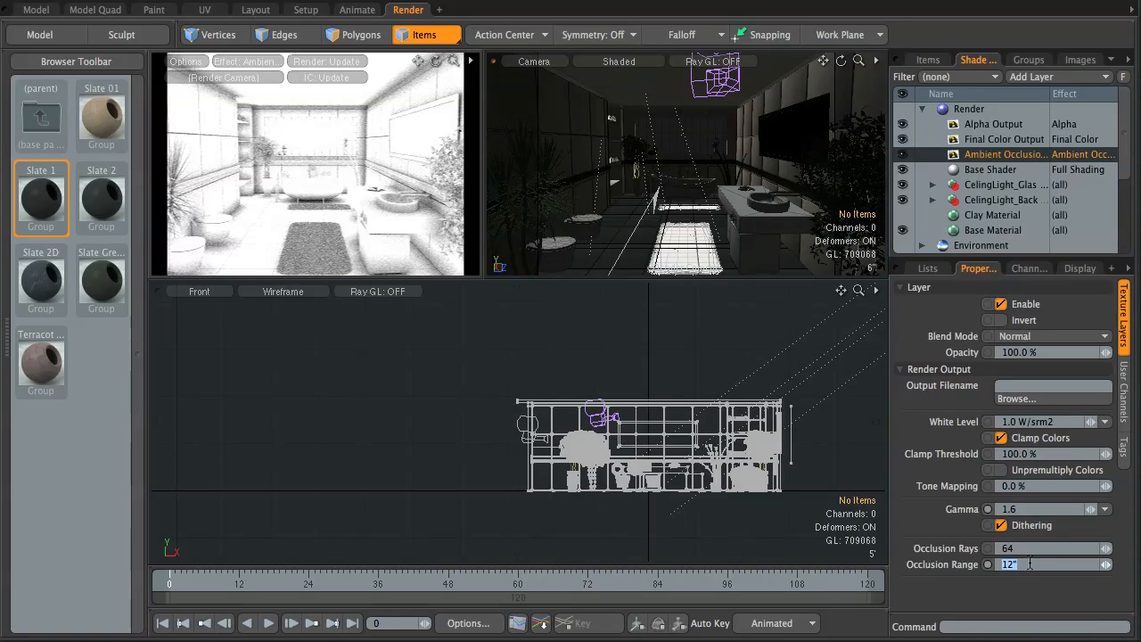
type("24")
key("Return")
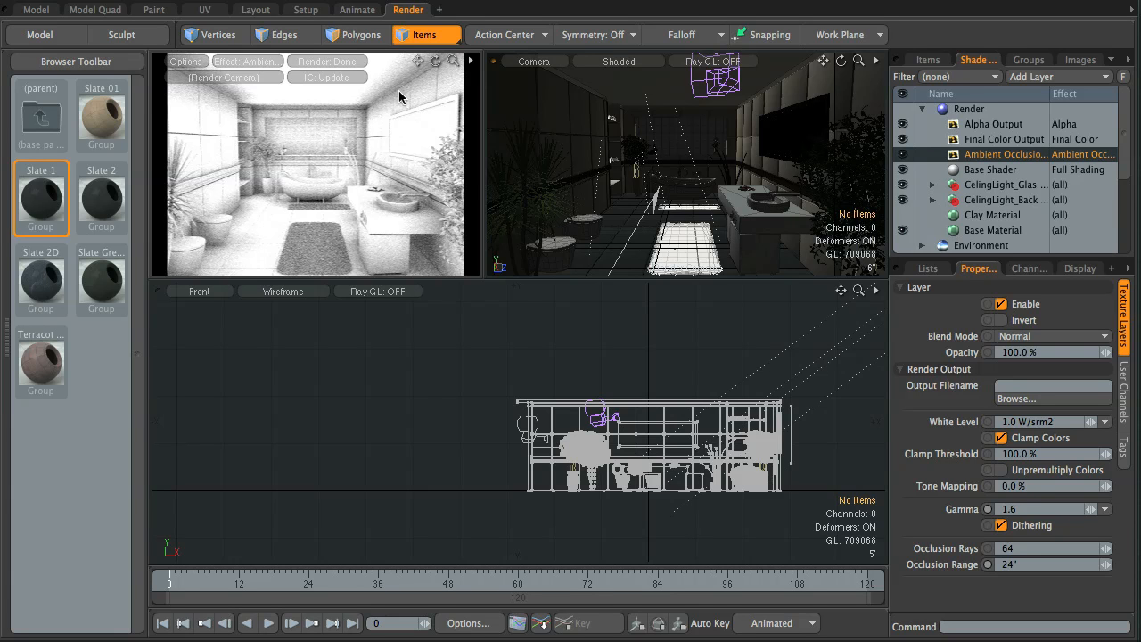
- Set the Ambient Occlusion output's occlusion range to 16 inches
left_click(1032, 566)
type("16")
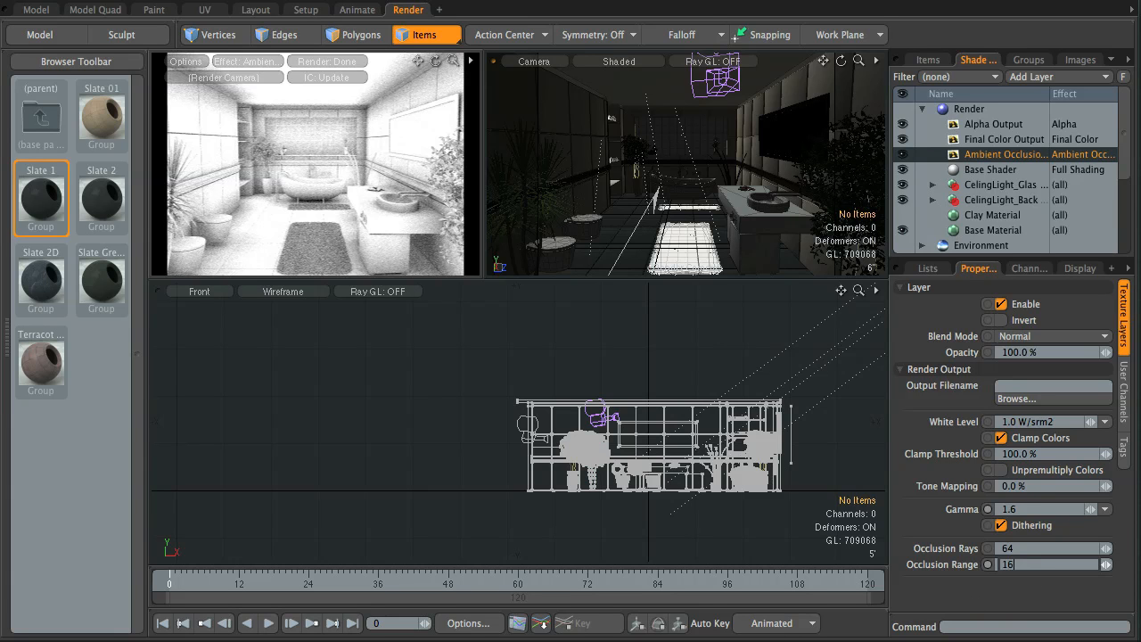
key("Return")
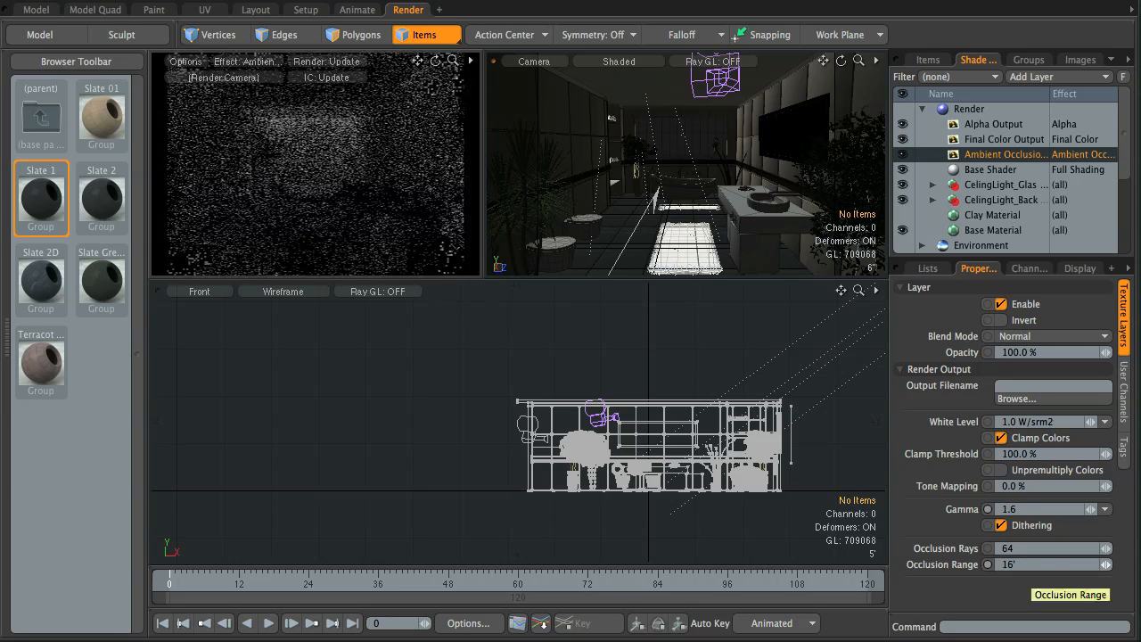
left_click(1047, 565)
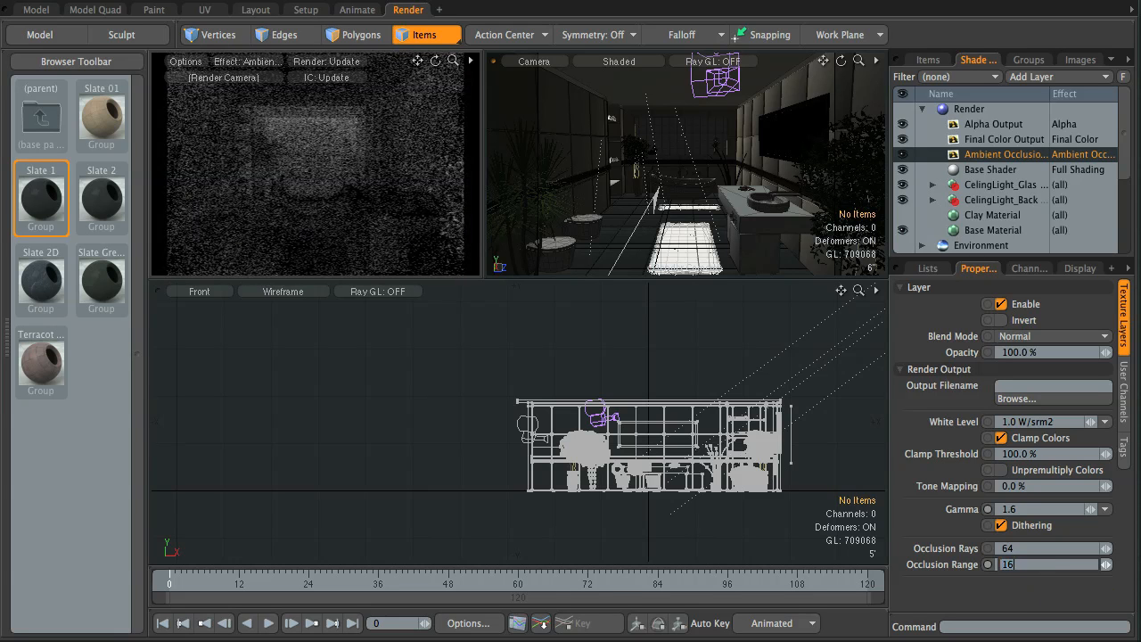
key("Return")
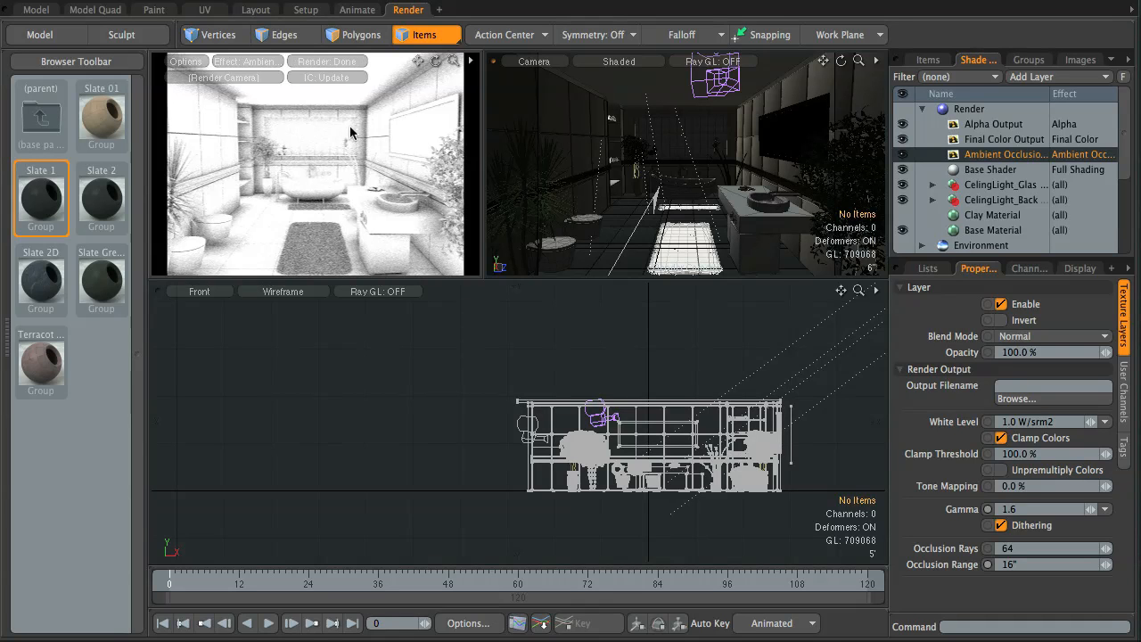
- Set the Ambient Occlusion output's occlusion rays to 200 and switch the render preview back to Final Color Output
left_click(1033, 549)
type("200")
key("Return")
left_click(250, 61)
left_click(254, 84)
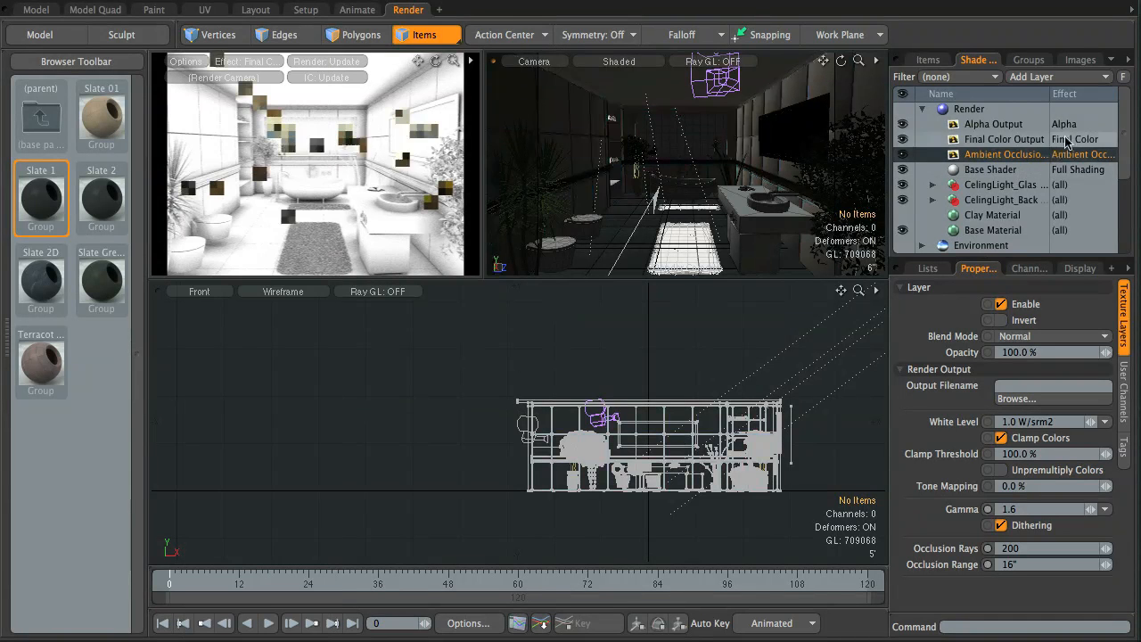
left_click(230, 62)
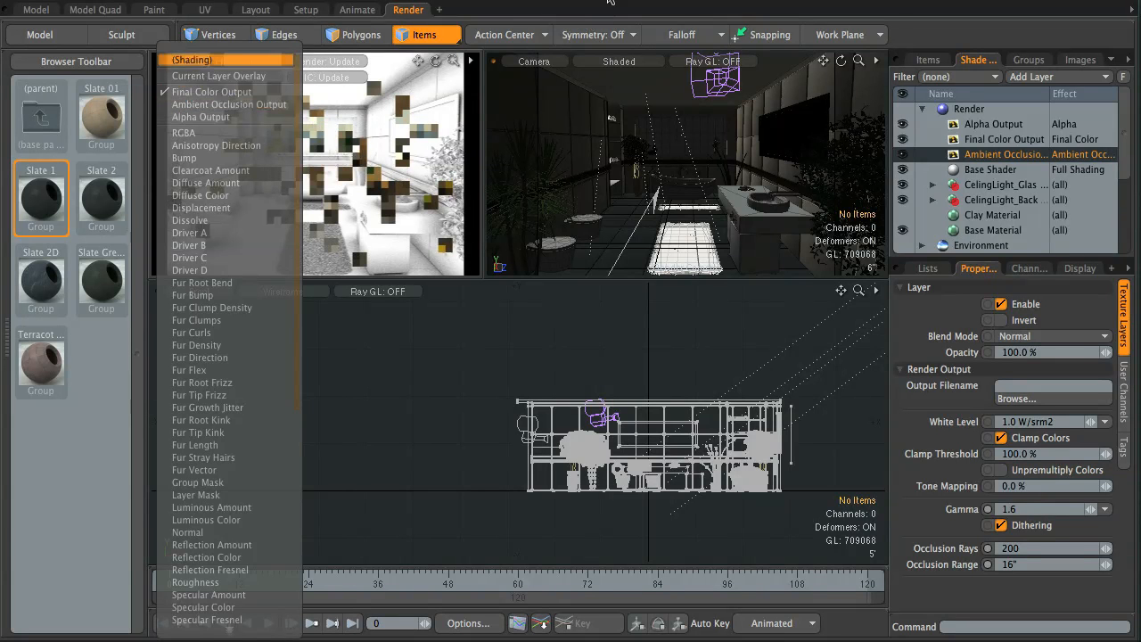
left_click(1093, 155)
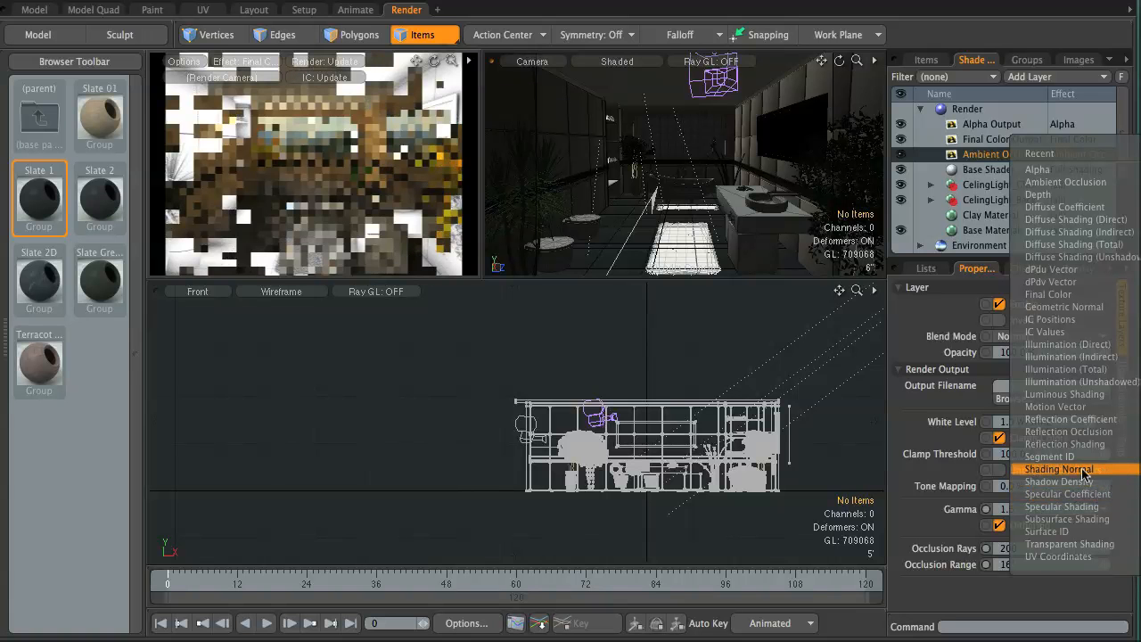
left_click(1024, 3)
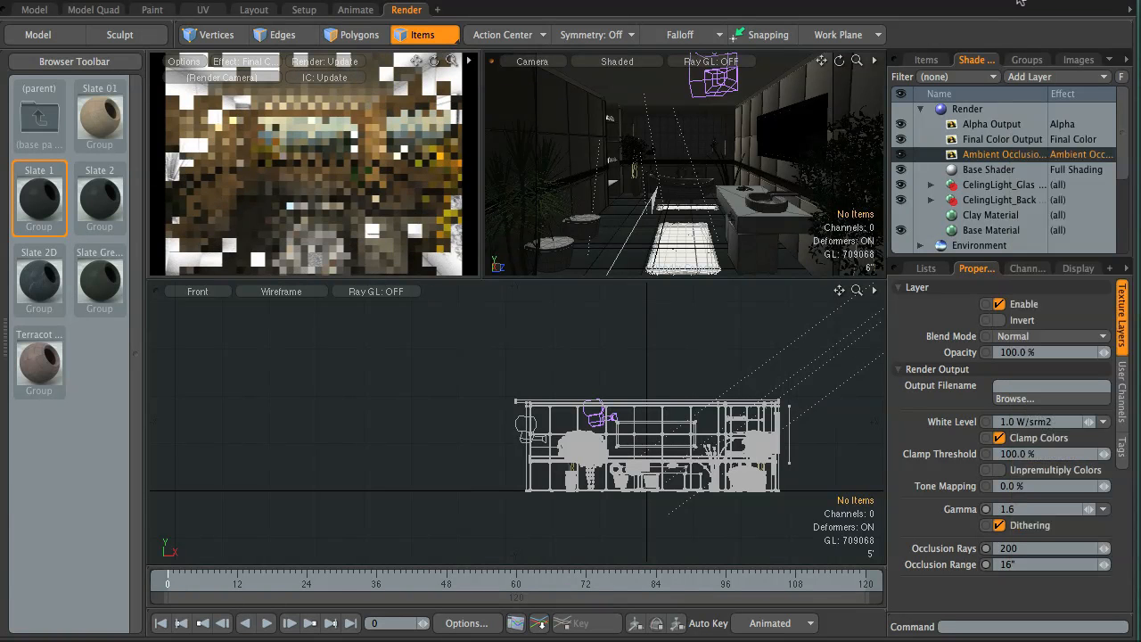